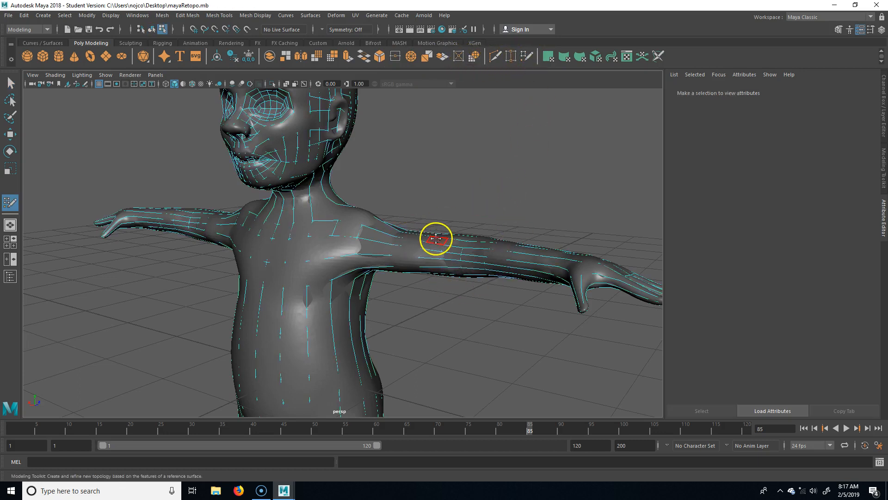
Leave quad drawing and select the whole polySurface1 character mesh in Object Mode.
{"action": "key", "text": "q"}
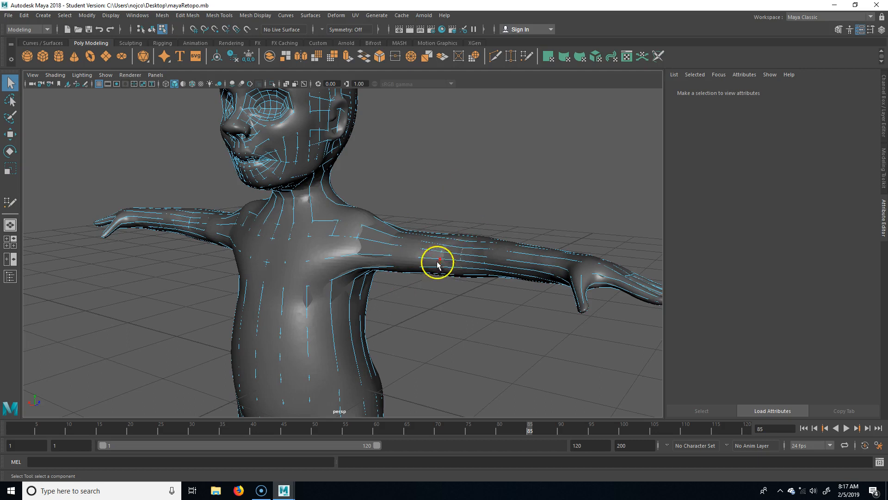
{"action": "right_click_drag", "start_coordinate": [453, 246], "coordinate": [490, 213]}
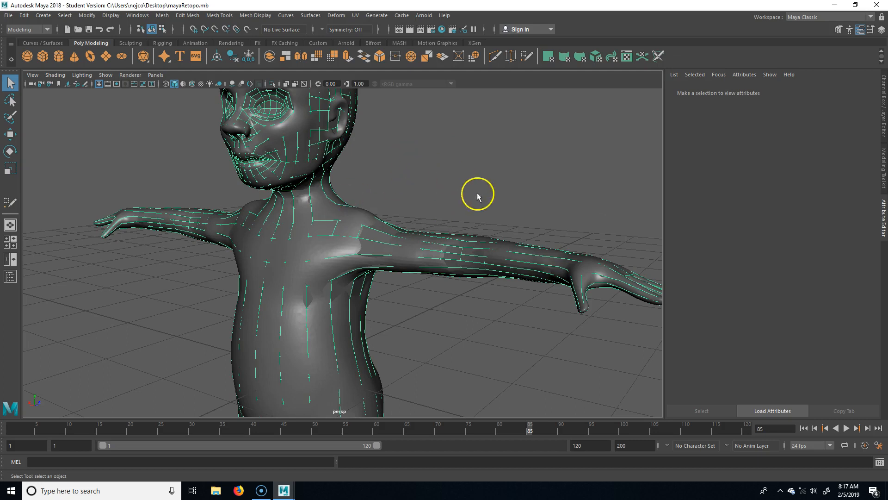
{"action": "left_click", "coordinate": [330, 164]}
{"action": "middle_click_drag", "start_coordinate": [330, 164], "coordinate": [416, 208], "text": "alt"}
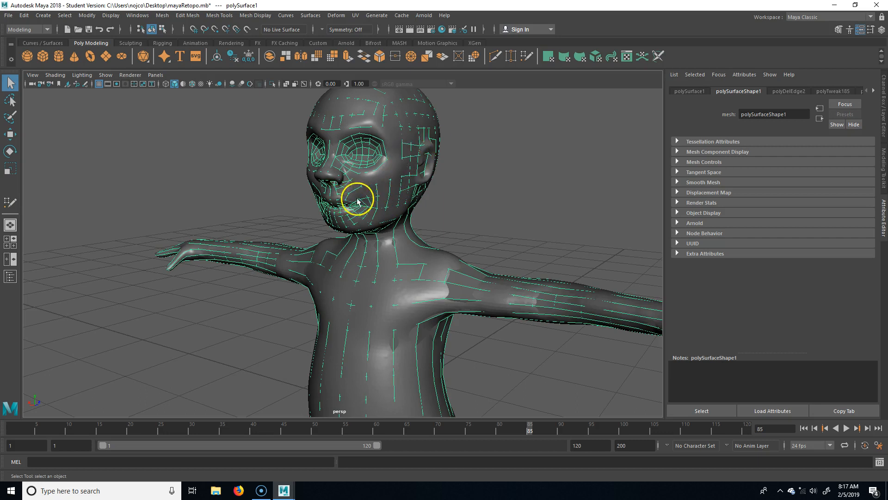
{"action": "left_click", "coordinate": [8, 17]}
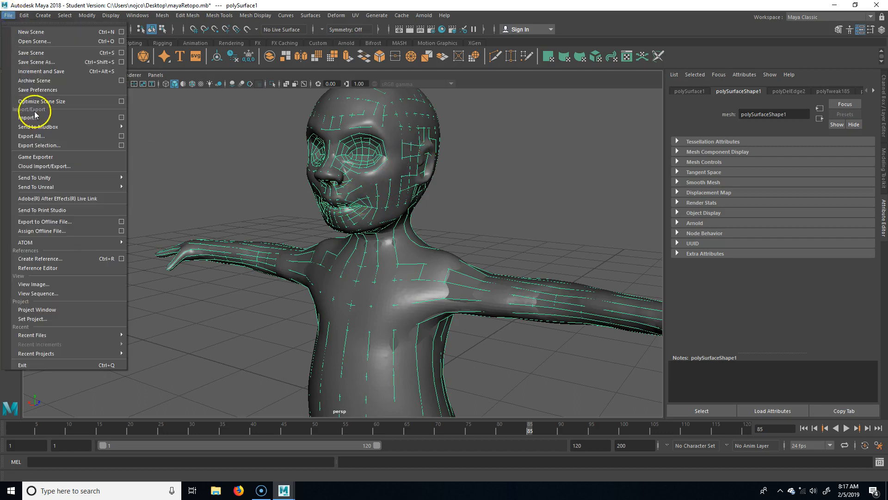
Export the selected mesh to the Desktop as Maya Binary mayaToZbrush, excluding history and inputs.
{"action": "left_click", "coordinate": [59, 147]}
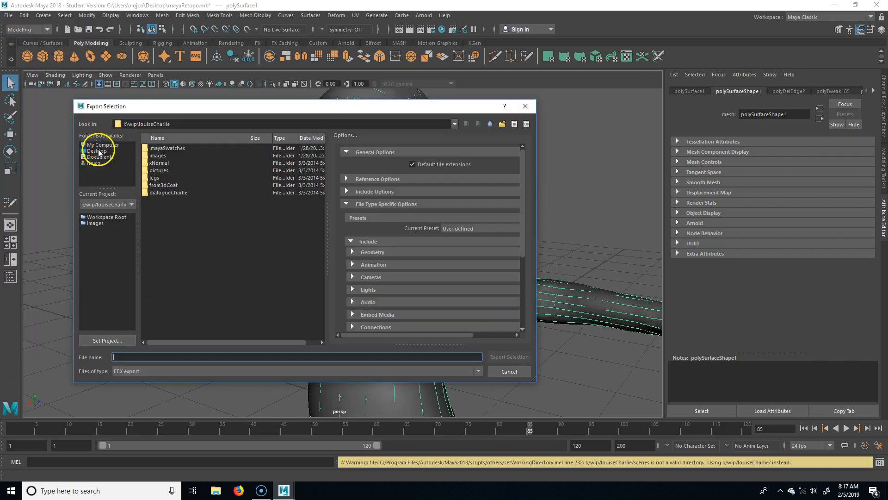
{"action": "left_click", "coordinate": [97, 151]}
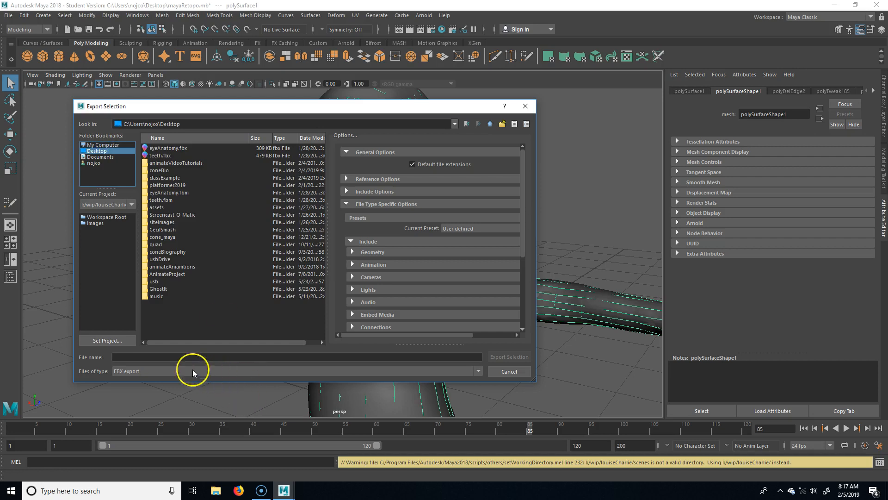
{"action": "left_click", "coordinate": [211, 372]}
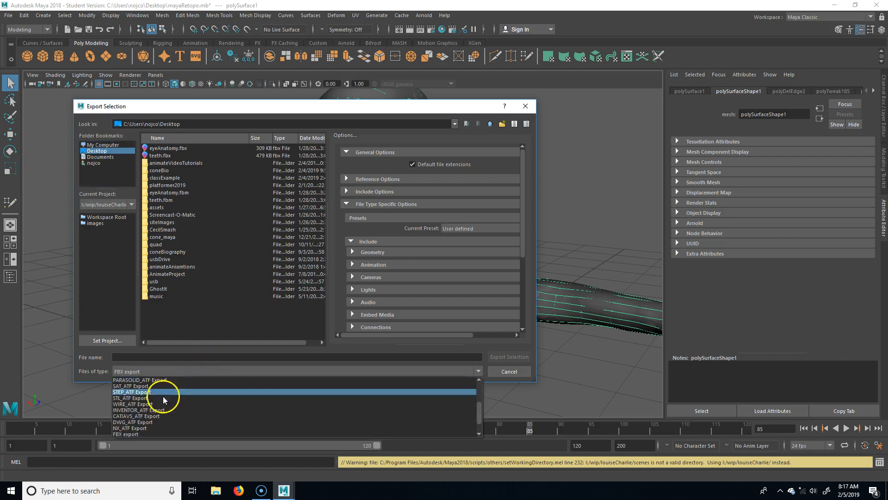
{"action": "scroll", "coordinate": [158, 403], "scroll_direction": "up", "scroll_amount": 3}
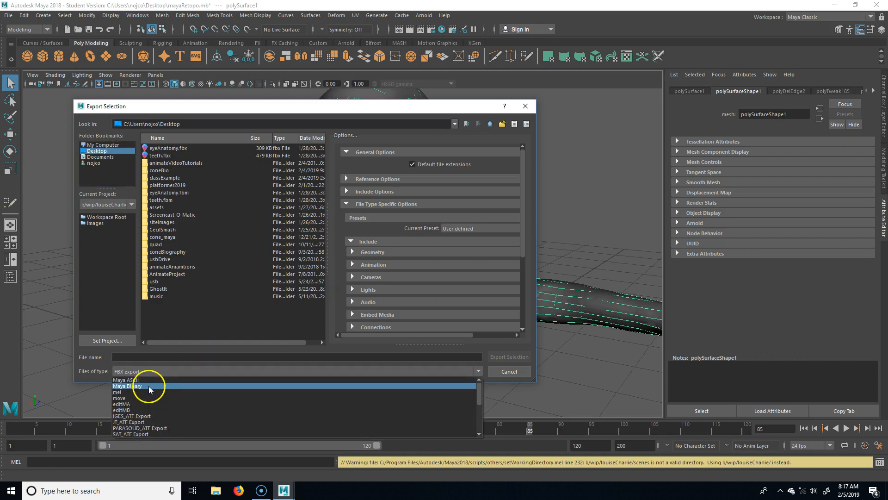
{"action": "left_click", "coordinate": [149, 386]}
{"action": "left_click", "coordinate": [149, 356]}
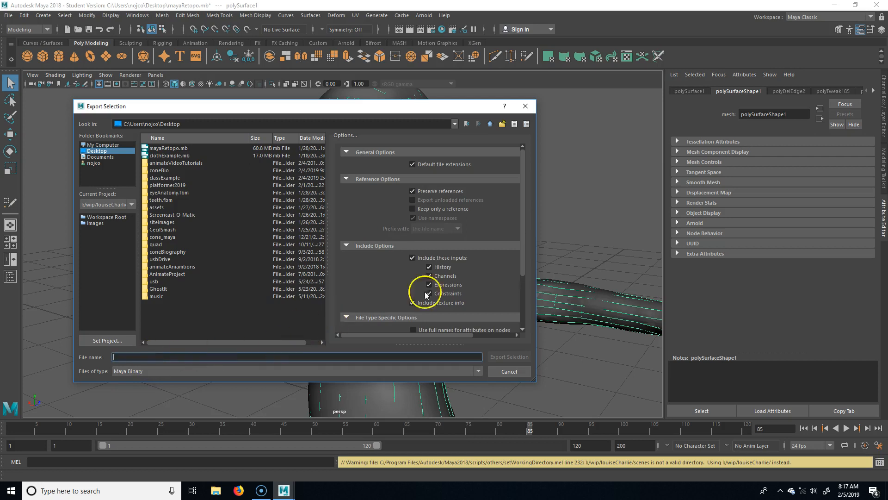
{"action": "left_click", "coordinate": [412, 259]}
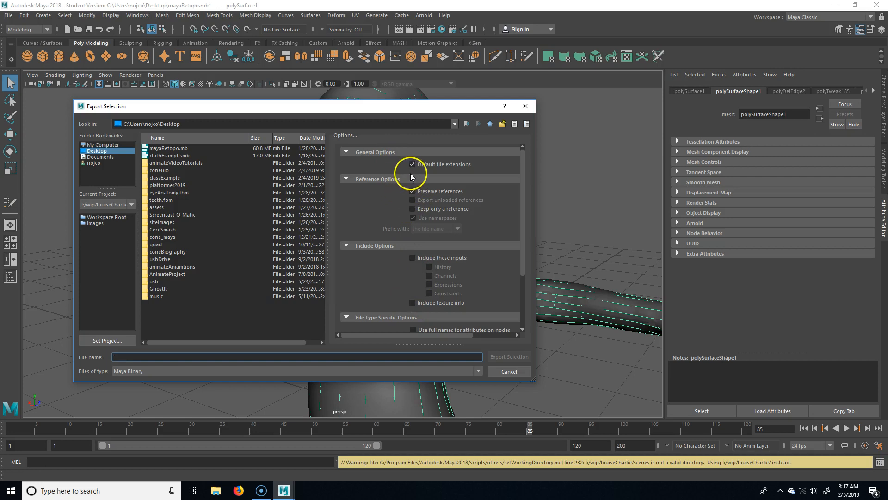
{"action": "scroll", "coordinate": [407, 278], "scroll_direction": "down", "scroll_amount": 3}
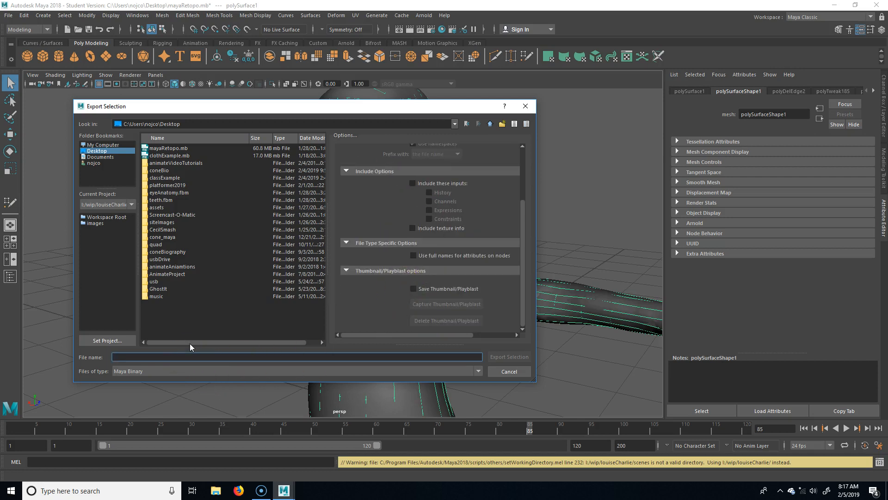
{"action": "type", "text": "maya"}
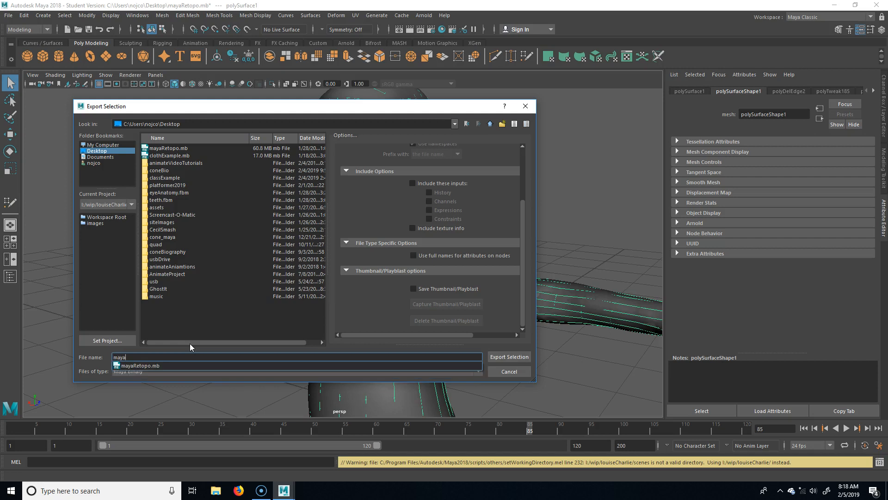
{"action": "type", "text": "ToZbrush"}
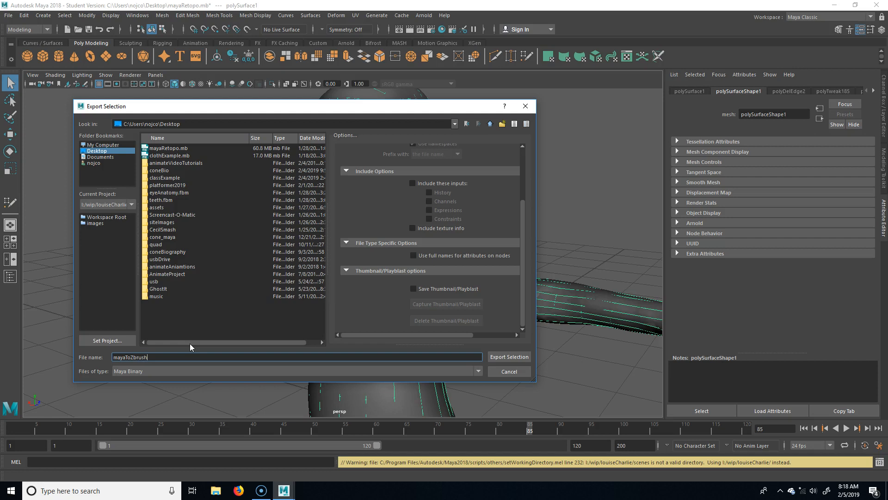
{"action": "key", "text": "Return"}
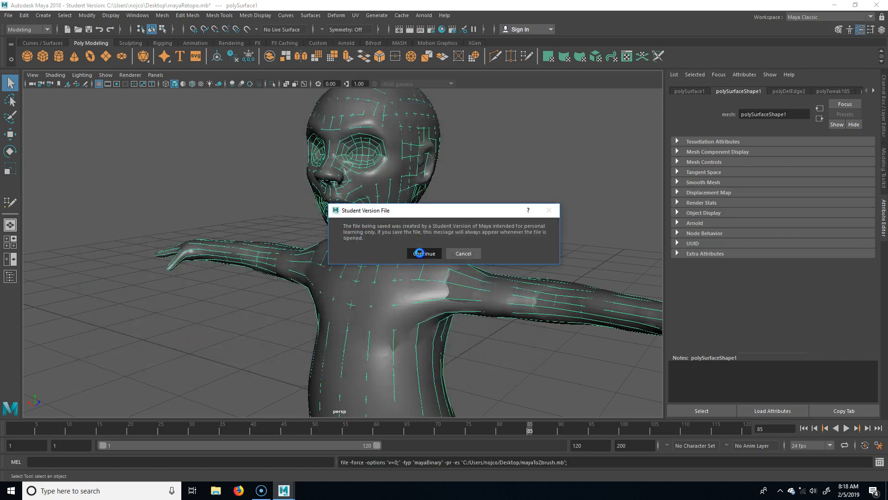
{"action": "left_click", "coordinate": [419, 253]}
{"action": "left_click", "coordinate": [78, 486]}
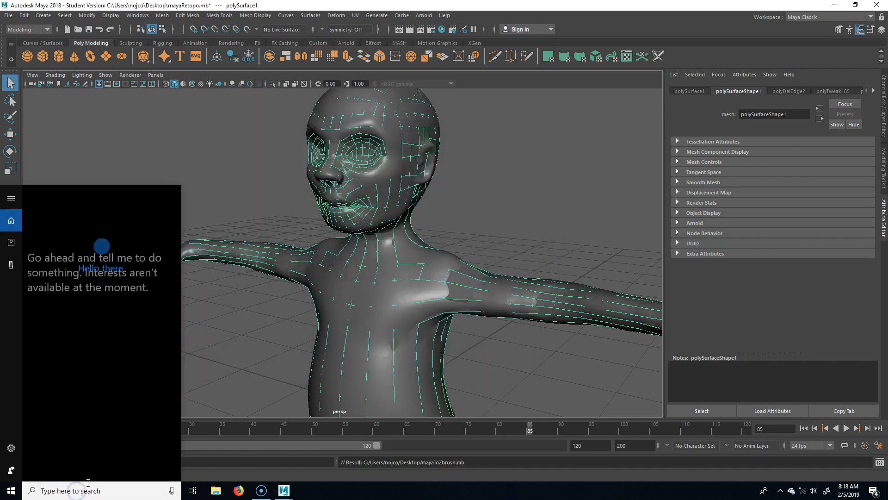
Launch ZBrush 2018 and browse the Tool Import dialog to the Desktop.
{"action": "type", "text": "zbru"}
{"action": "key", "text": "Return"}
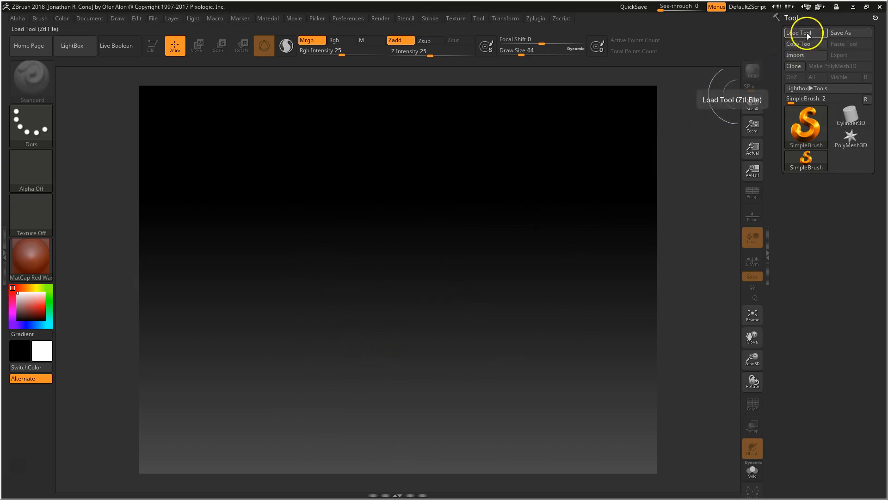
{"action": "left_click", "coordinate": [811, 55]}
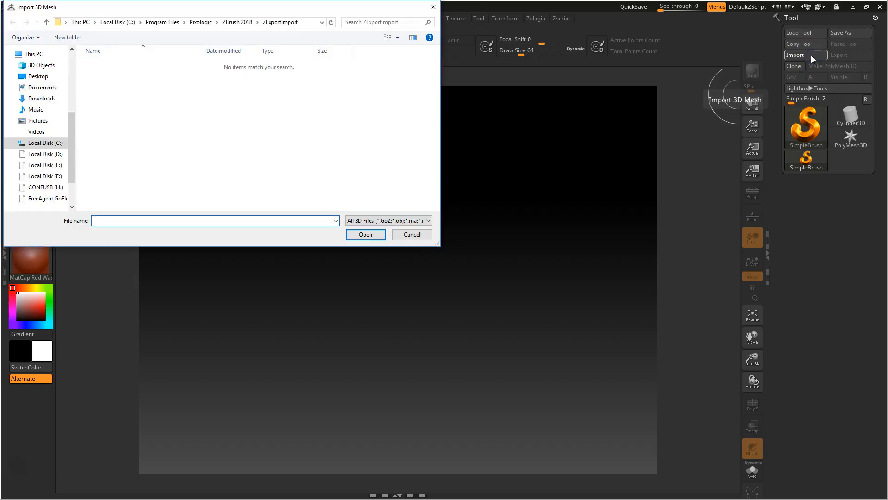
{"action": "left_click", "coordinate": [36, 76]}
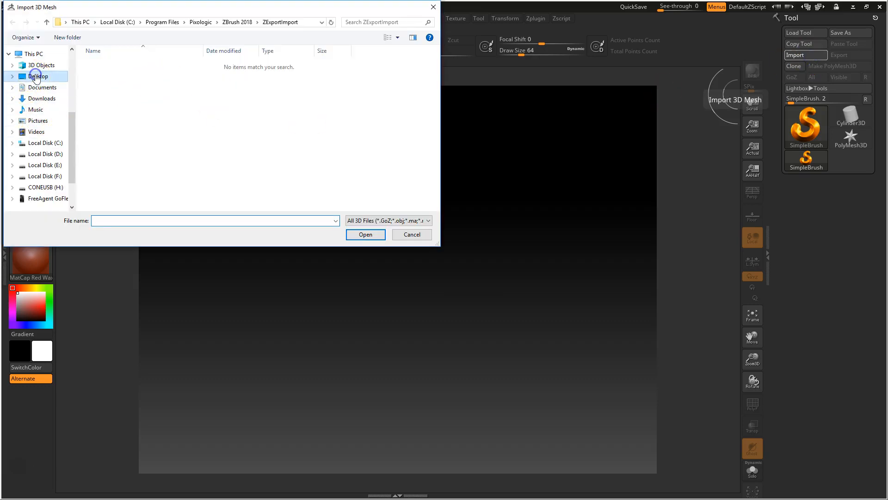
Pick zbrushToMaya.ma, review the accepted file types, and cancel the import.
{"action": "scroll", "coordinate": [314, 151], "scroll_direction": "down", "scroll_amount": 1}
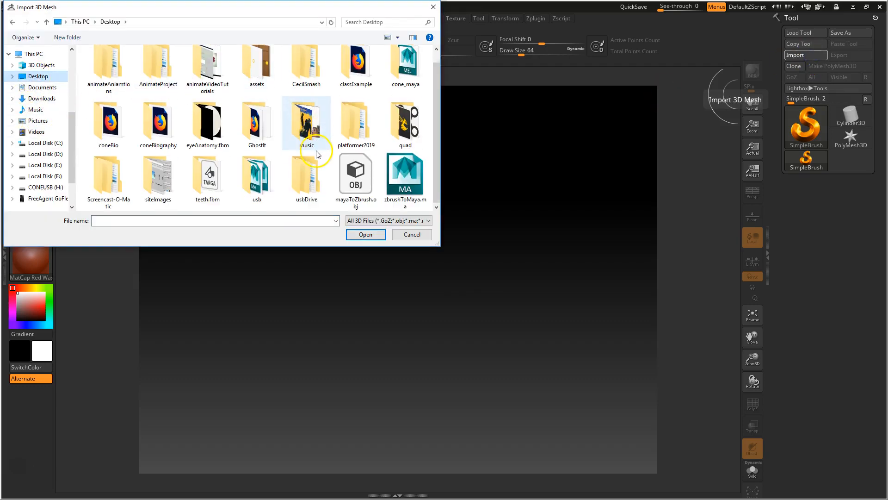
{"action": "left_click", "coordinate": [406, 174]}
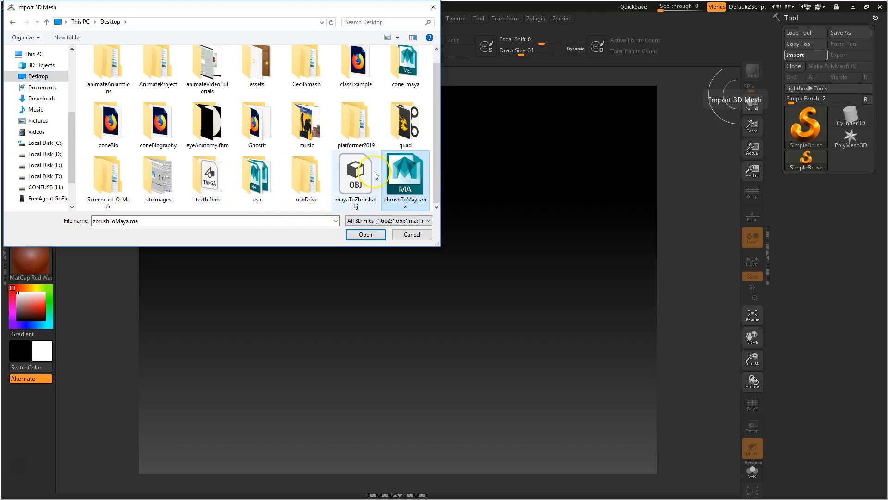
{"action": "left_click", "coordinate": [405, 183]}
{"action": "scroll", "coordinate": [405, 181], "scroll_direction": "down", "scroll_amount": 1}
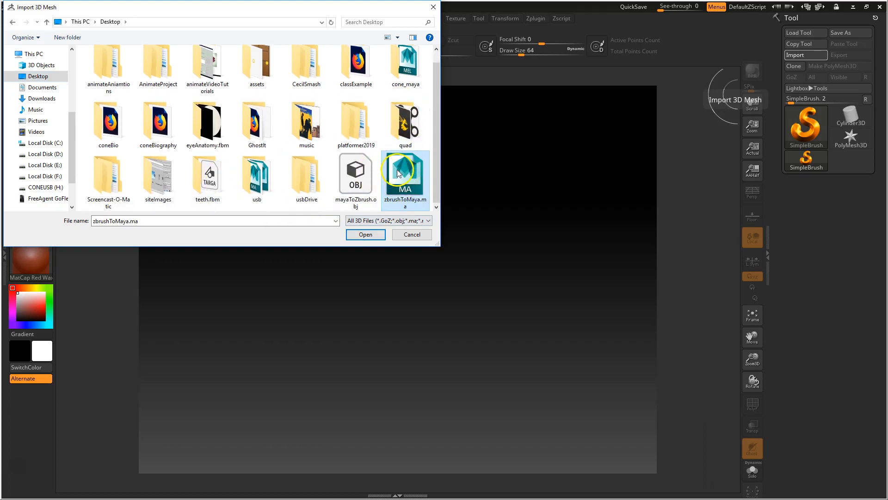
{"action": "left_click", "coordinate": [428, 220]}
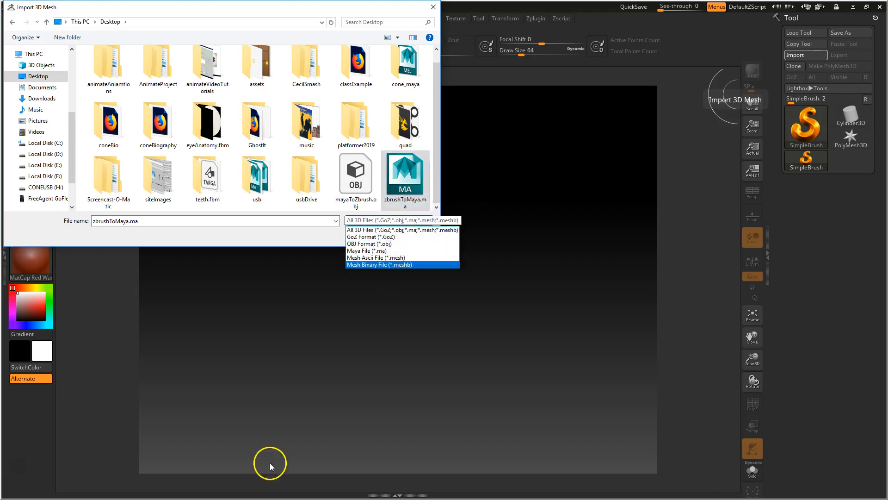
{"action": "left_click", "coordinate": [729, 81]}
{"action": "left_click", "coordinate": [361, 256]}
{"action": "left_click", "coordinate": [368, 235]}
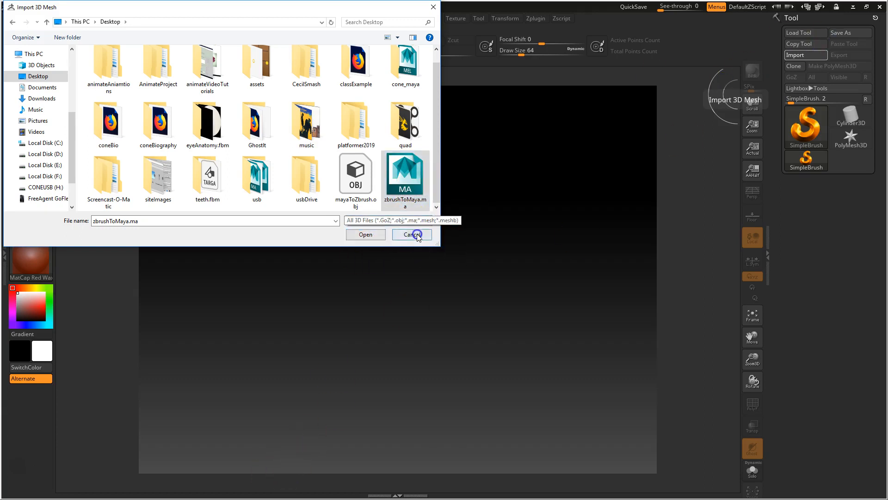
Re-export the selected mesh to the Desktop as the Maya ASCII file mayaToZbrush.ma.
{"action": "left_click", "coordinate": [854, 7]}
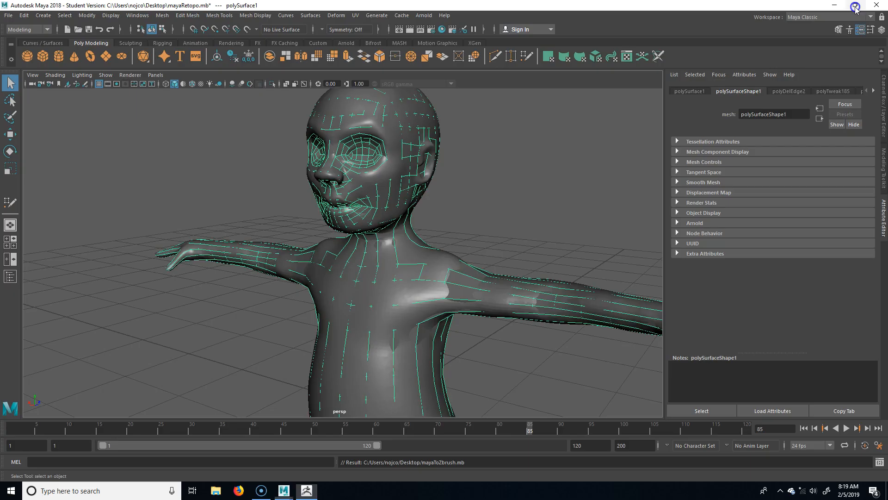
{"action": "left_click", "coordinate": [8, 15]}
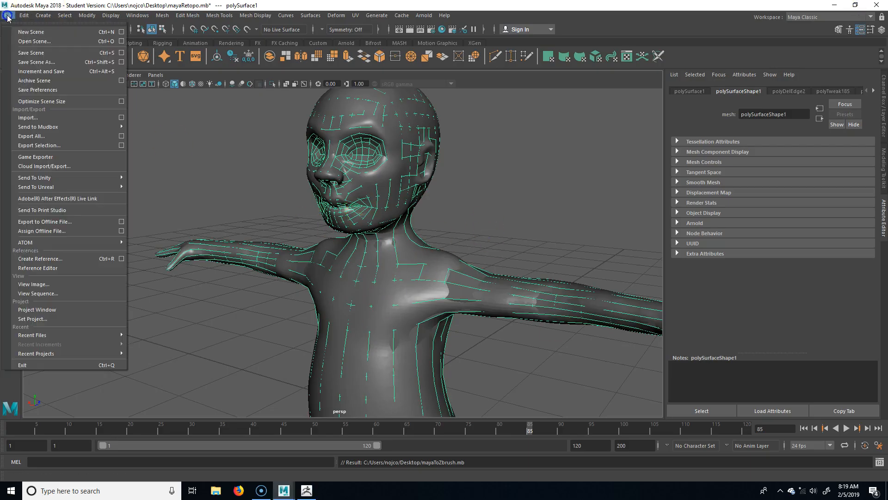
{"action": "left_click", "coordinate": [58, 145]}
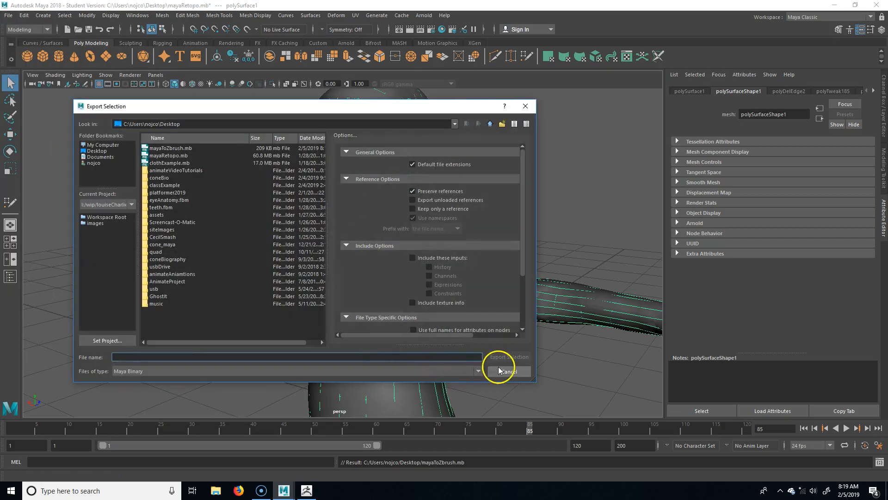
{"action": "left_click", "coordinate": [264, 371]}
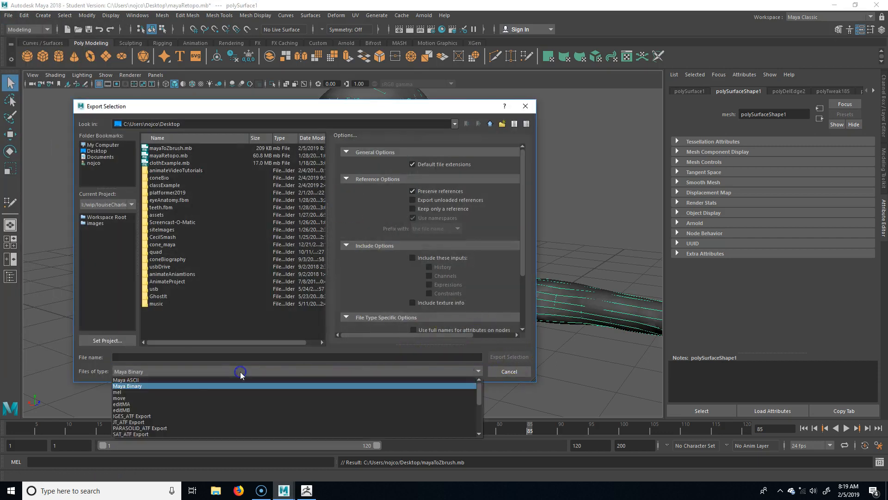
{"action": "left_click", "coordinate": [154, 390]}
{"action": "left_click", "coordinate": [164, 357]}
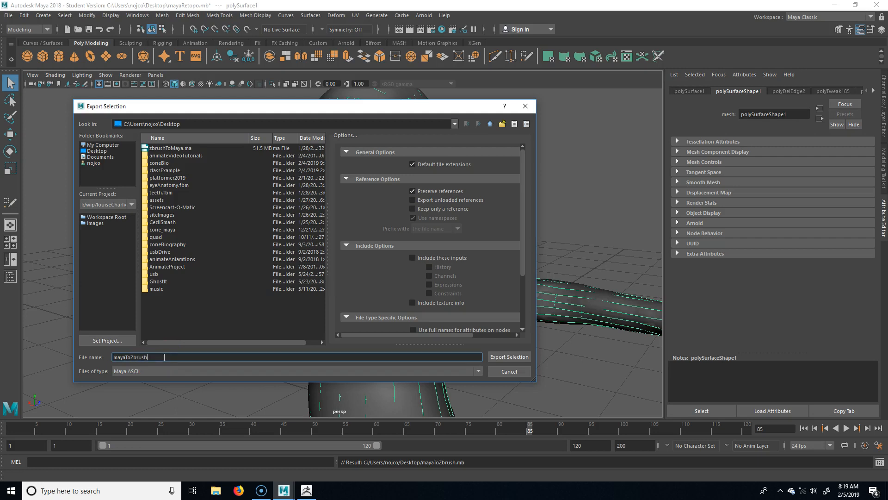
{"action": "key", "text": "Return"}
{"action": "left_click", "coordinate": [422, 251]}
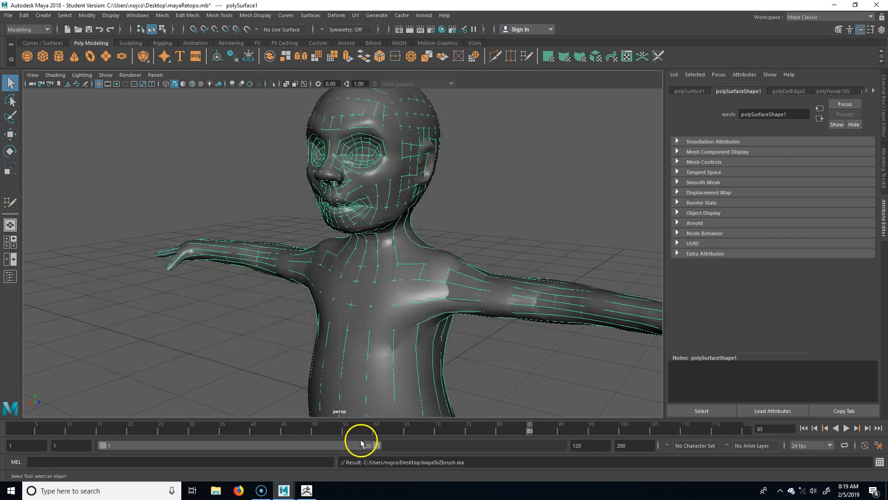
Import mayaToZbrush.ma from the Desktop into ZBrush as a new 1,794-point tool.
{"action": "left_click", "coordinate": [306, 490]}
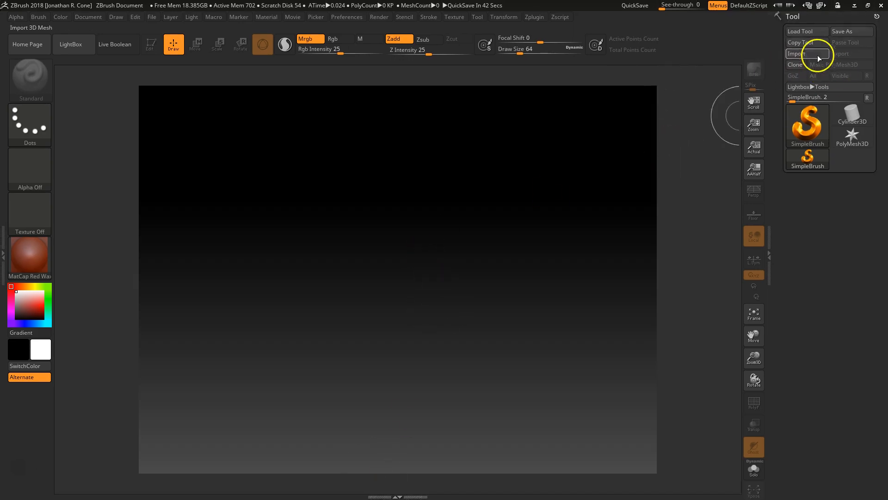
{"action": "left_click", "coordinate": [807, 55]}
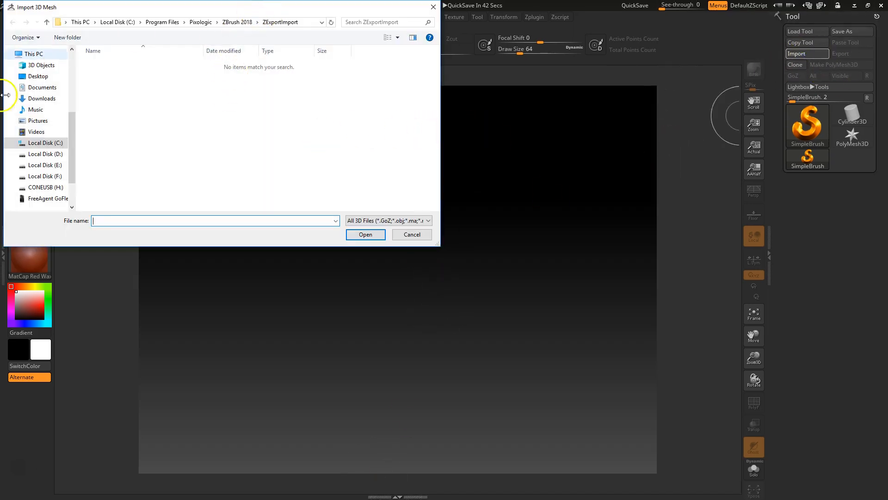
{"action": "left_click", "coordinate": [38, 77]}
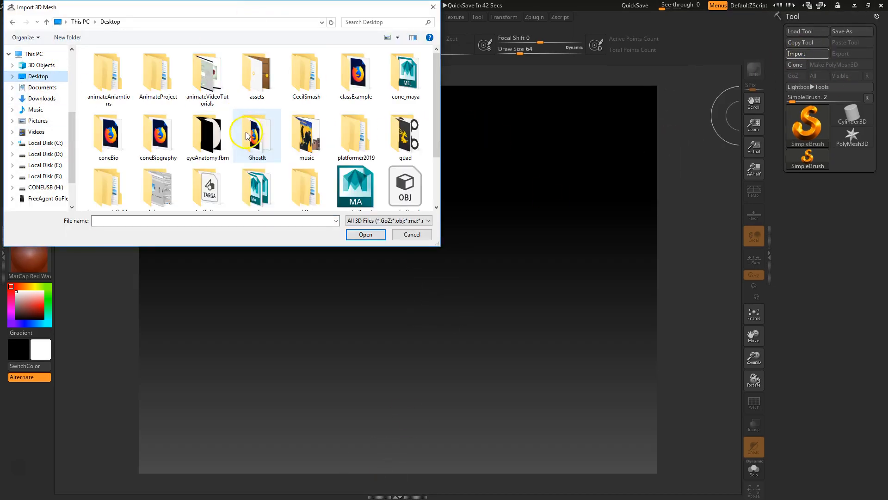
{"action": "scroll", "coordinate": [365, 177], "scroll_direction": "down", "scroll_amount": 2}
{"action": "left_click", "coordinate": [355, 116]}
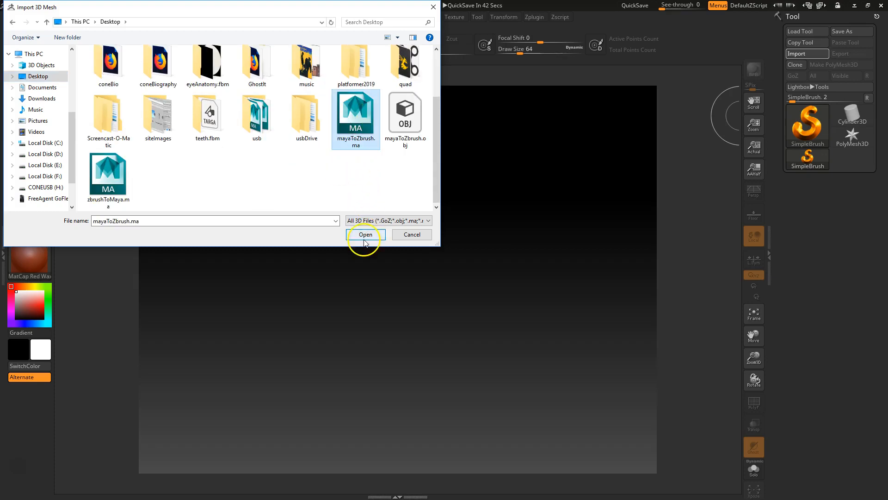
{"action": "left_click", "coordinate": [365, 235]}
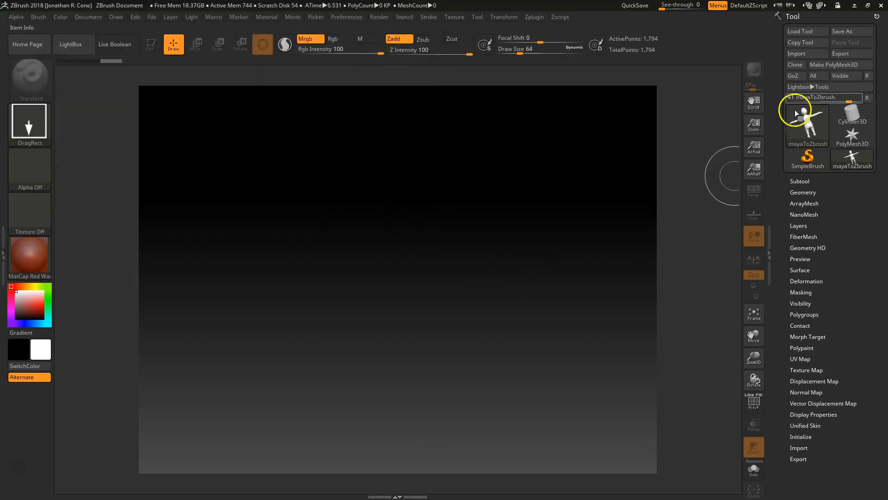
{"action": "left_click", "coordinate": [813, 127]}
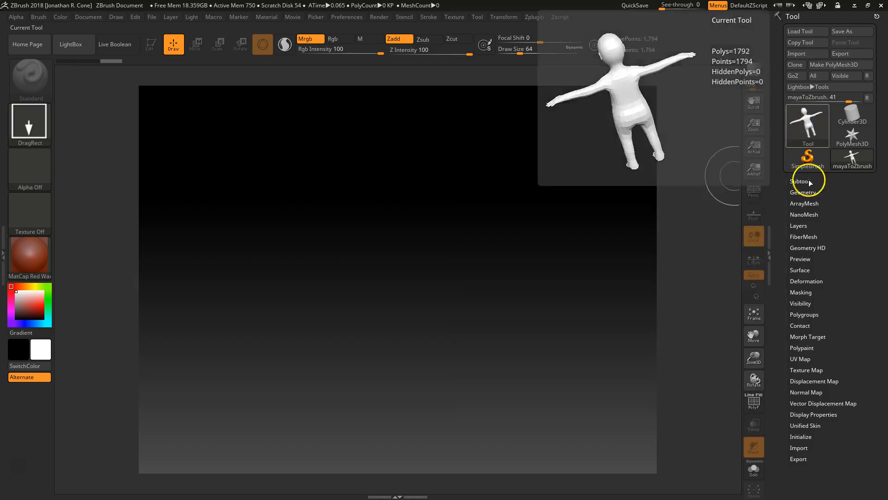
Draw the figure on the canvas in Edit mode with Y-axis rotation, Floor and Persp enabled.
{"action": "mouse_move", "coordinate": [383, 258]}
{"action": "left_mouse_down"}
{"action": "mouse_move", "coordinate": [414, 399]}
{"action": "mouse_move", "coordinate": [388, 428]}
{"action": "mouse_move", "coordinate": [420, 419]}
{"action": "left_mouse_up"}
{"action": "key", "text": "t"}
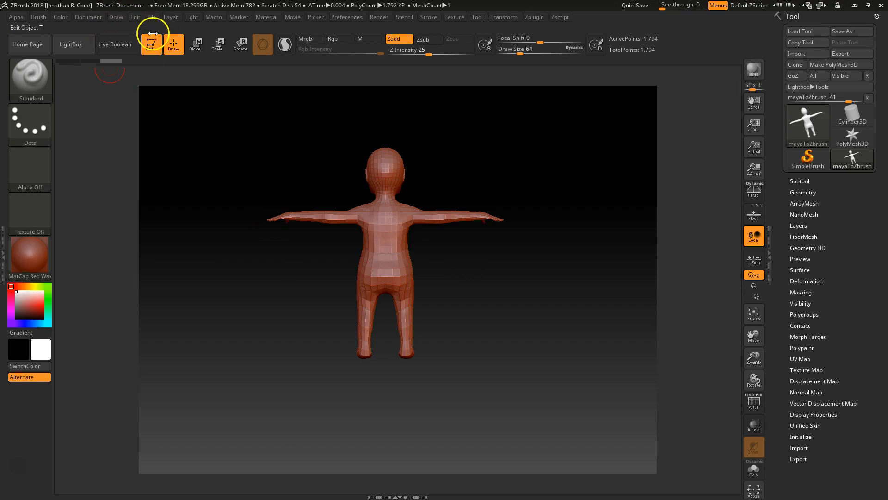
{"action": "left_click", "coordinate": [754, 286]}
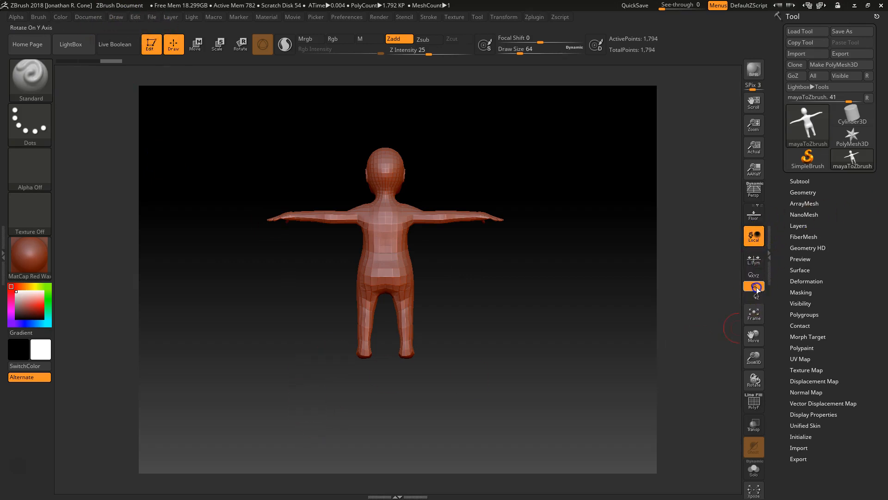
{"action": "left_click", "coordinate": [754, 214]}
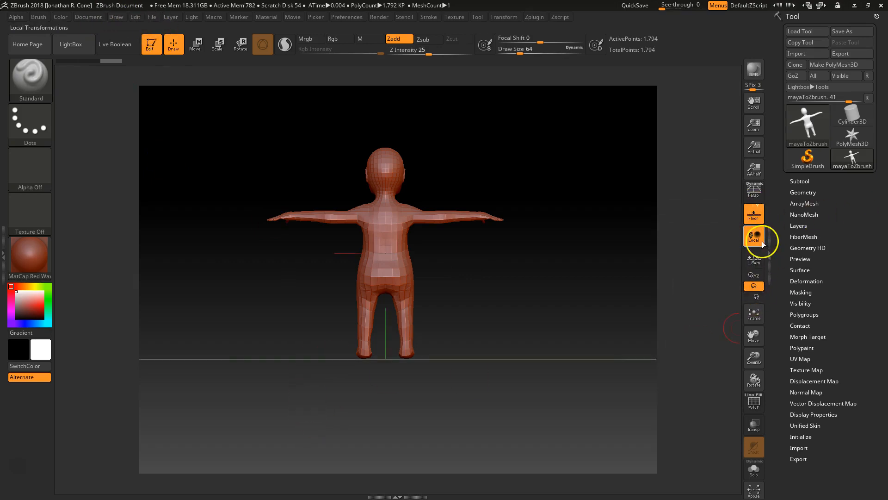
{"action": "left_click", "coordinate": [757, 193]}
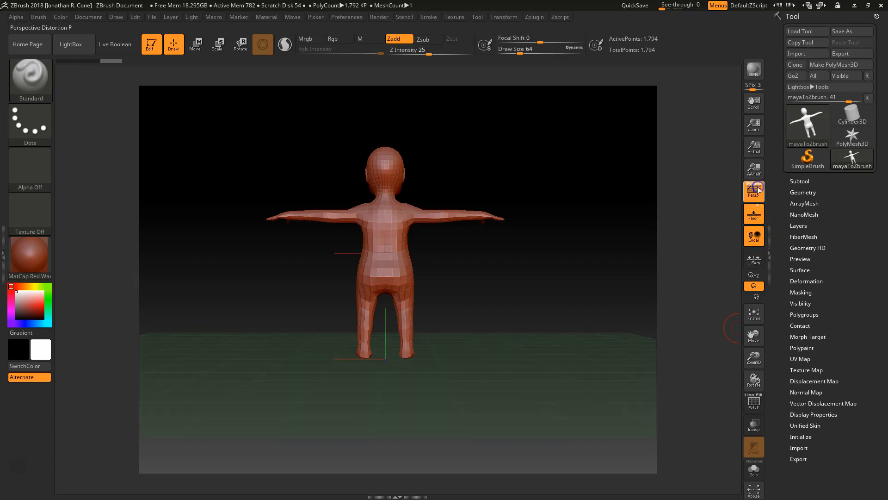
{"action": "left_click_drag", "start_coordinate": [453, 379], "coordinate": [499, 324]}
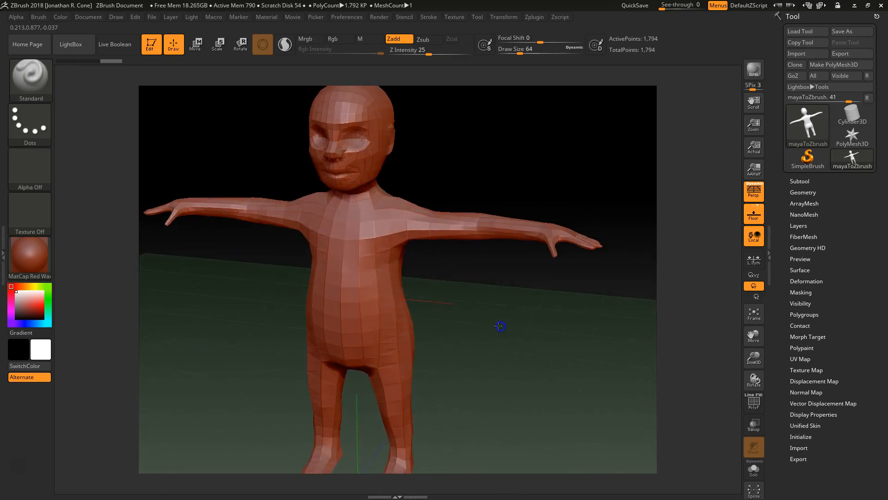
Hide the Polyframe wireframe, set Draw Size to 18, and undo the stray torso stroke.
{"action": "left_click_drag", "start_coordinate": [435, 327], "coordinate": [500, 317]}
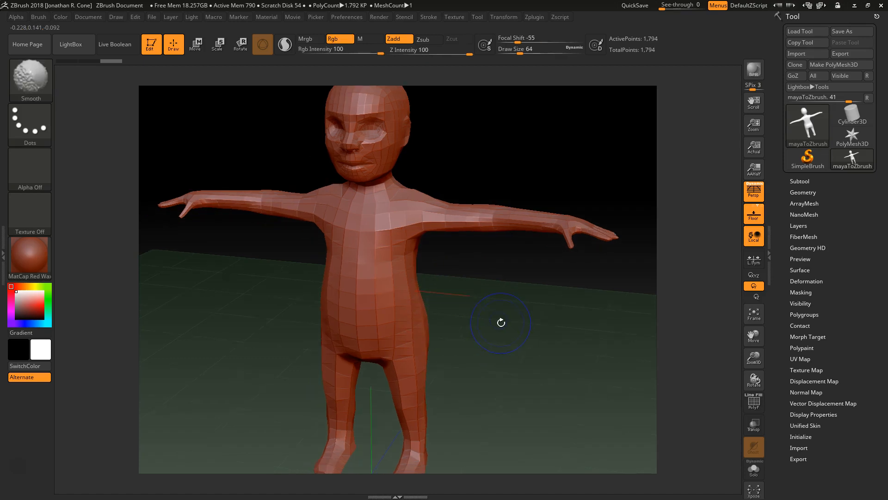
{"action": "key", "text": "shift+f"}
{"action": "key", "text": "shift+f"}
{"action": "key", "text": "shift+f"}
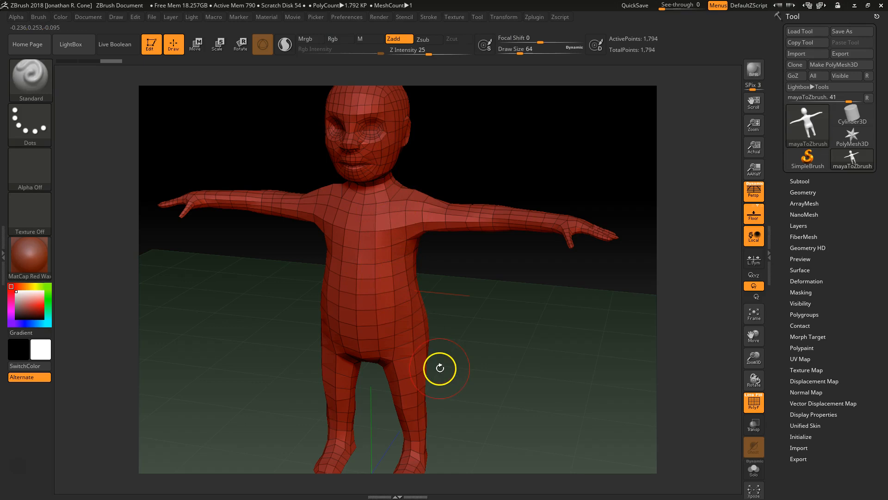
{"action": "key", "text": "shift+f"}
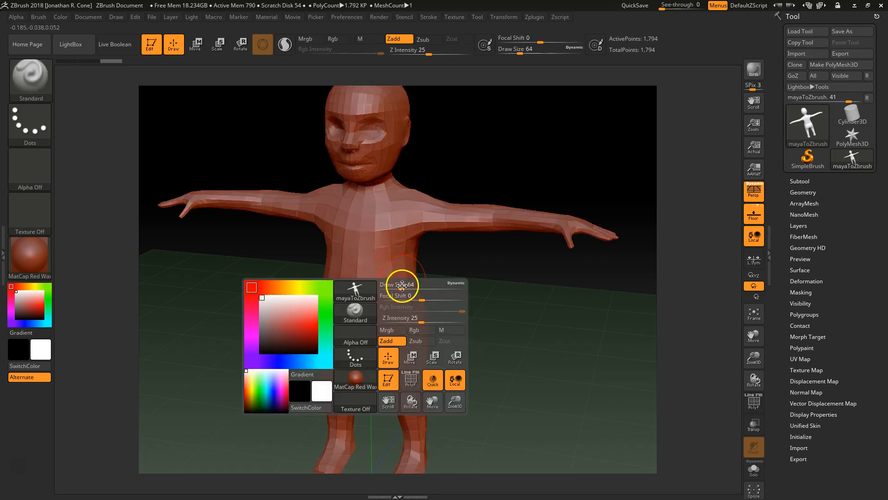
{"action": "key", "text": "space"}
{"action": "left_click_drag", "start_coordinate": [380, 265], "coordinate": [392, 254]}
{"action": "key", "text": "ctrl+z"}
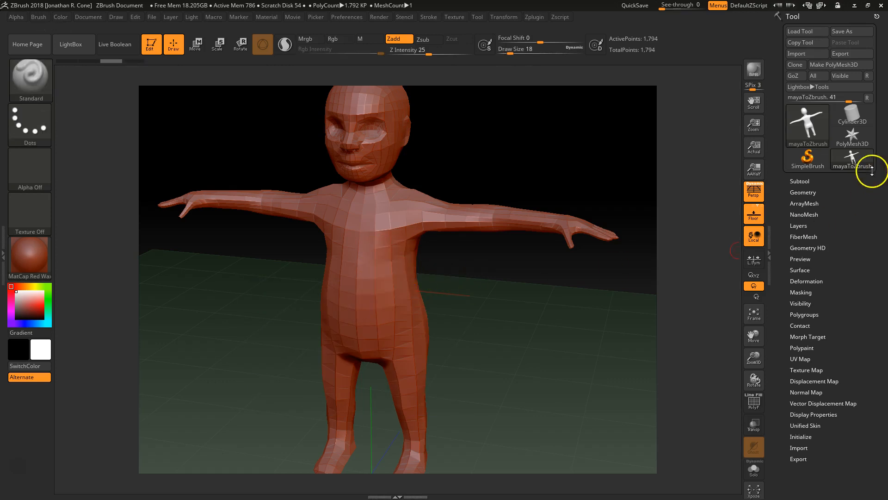
{"action": "left_click", "coordinate": [807, 191]}
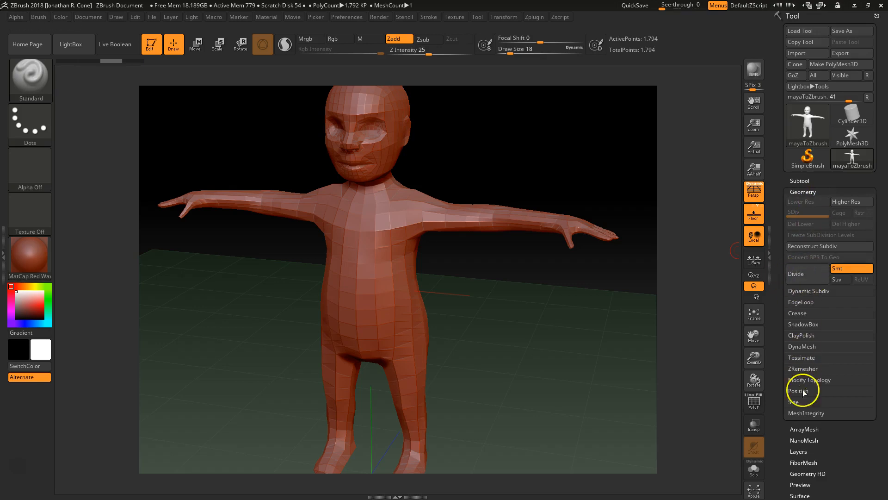
Divide the mesh twice to reach SDiv 3 with 28,674 points.
{"action": "left_click", "coordinate": [812, 275]}
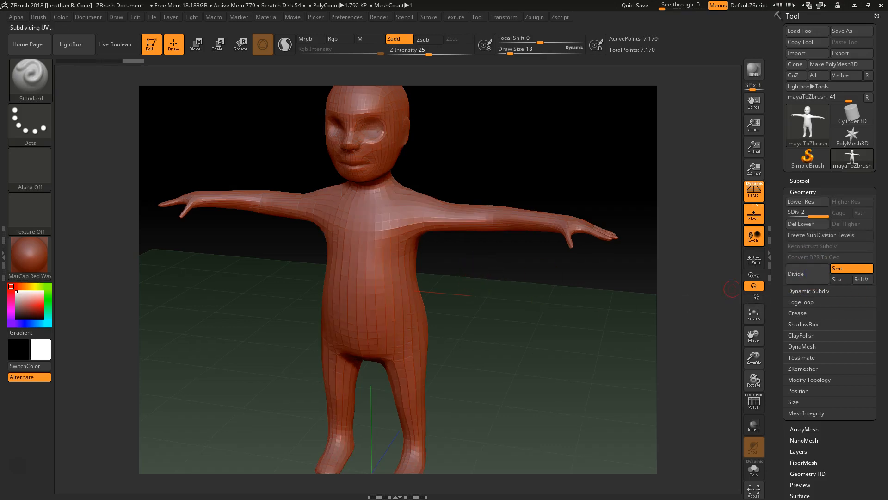
{"action": "left_click", "coordinate": [811, 277]}
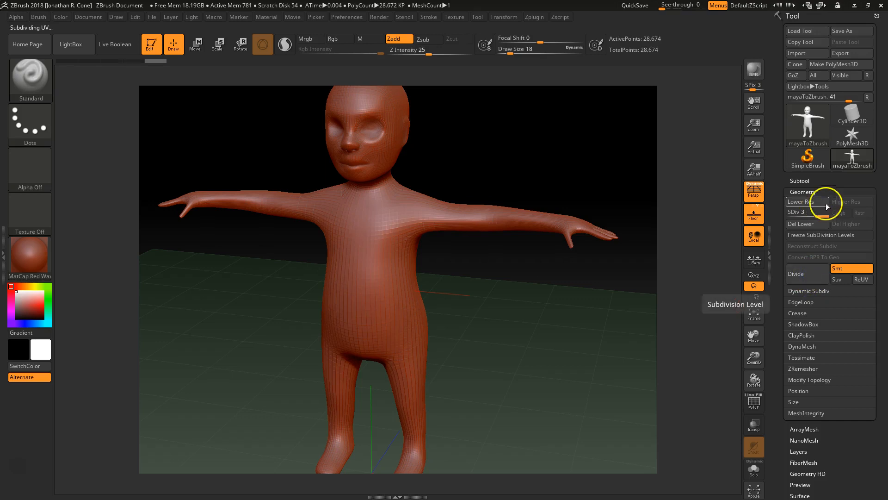
{"action": "left_click_drag", "start_coordinate": [514, 311], "coordinate": [476, 341]}
{"action": "left_click", "coordinate": [442, 258]}
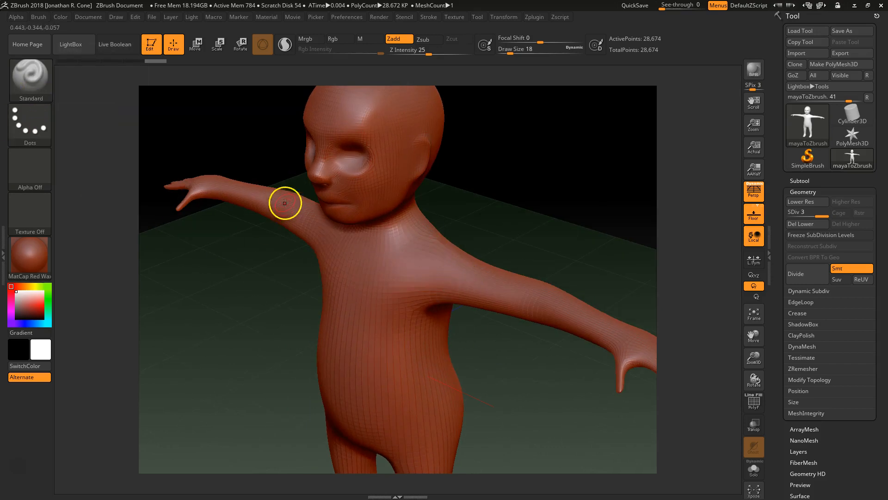
Enlarge the brush Draw Size to 54 and orbit the figure to face the camera.
{"action": "key", "text": "b"}
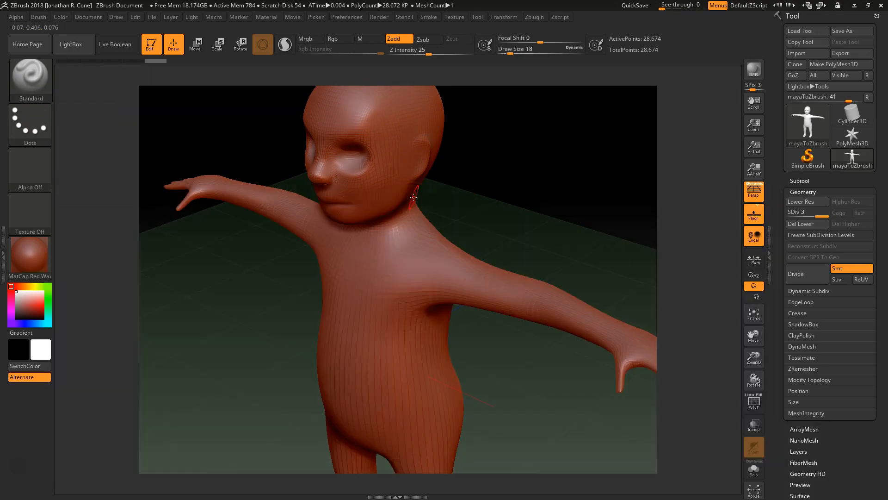
{"action": "key", "text": "space"}
{"action": "left_click_drag", "start_coordinate": [413, 265], "coordinate": [417, 265]}
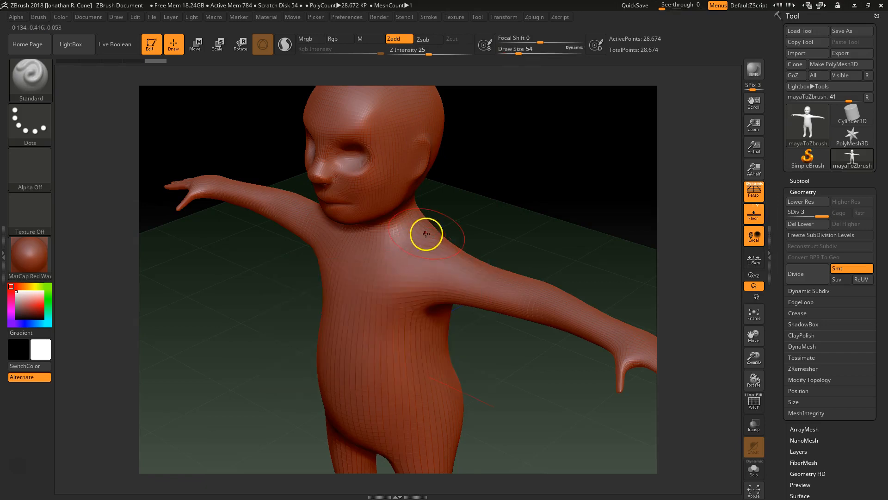
{"action": "left_click_drag", "start_coordinate": [505, 184], "coordinate": [387, 242]}
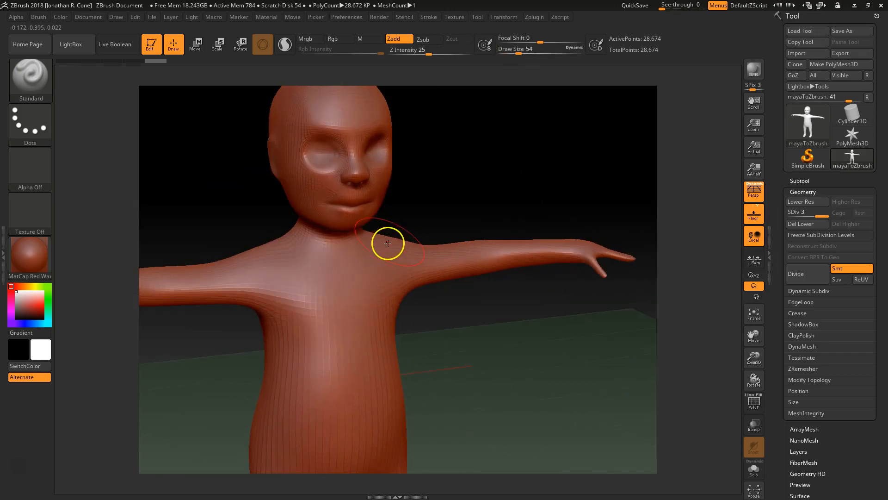
{"action": "left_click_drag", "start_coordinate": [516, 357], "coordinate": [495, 354]}
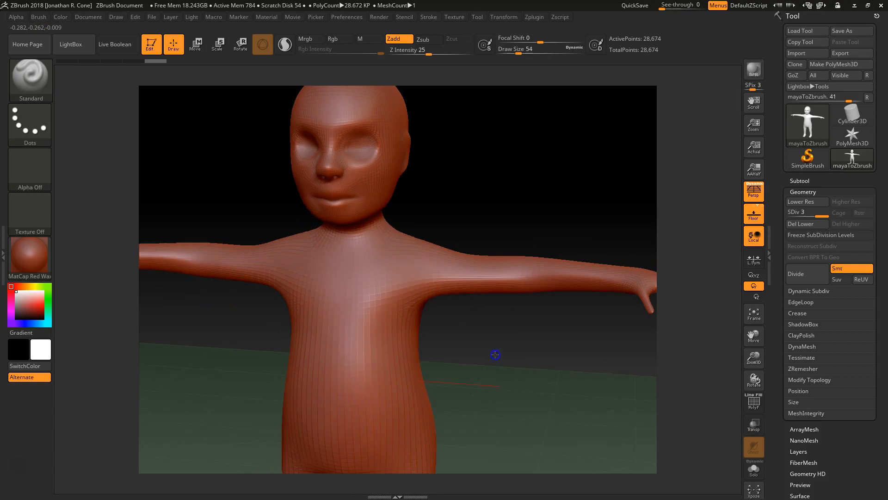
Undo a test shoulder stroke and activate X-axis symmetry in the Transform palette.
{"action": "mouse_move", "coordinate": [416, 244]}
{"action": "left_mouse_down"}
{"action": "mouse_move", "coordinate": [410, 264]}
{"action": "mouse_move", "coordinate": [415, 244]}
{"action": "left_mouse_up"}
{"action": "key", "text": "shift"}
{"action": "key", "text": "ctrl+z"}
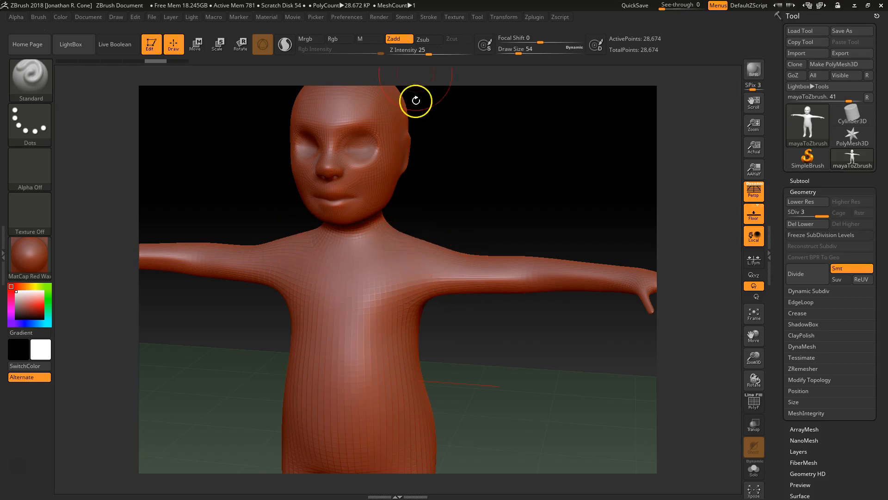
{"action": "left_click", "coordinate": [503, 16]}
{"action": "left_click", "coordinate": [547, 260]}
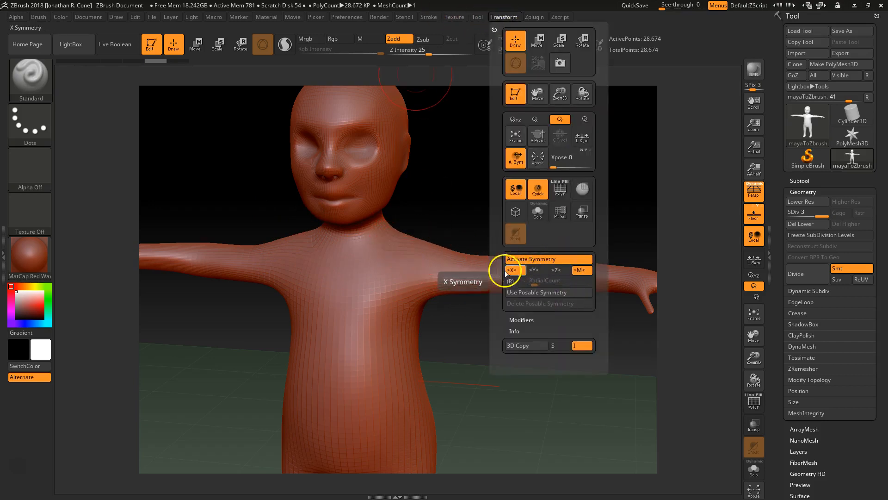
Smooth the faceted upper chest and check Lazy Mouse in the Stroke palette.
{"action": "left_click_drag", "start_coordinate": [467, 361], "coordinate": [503, 354]}
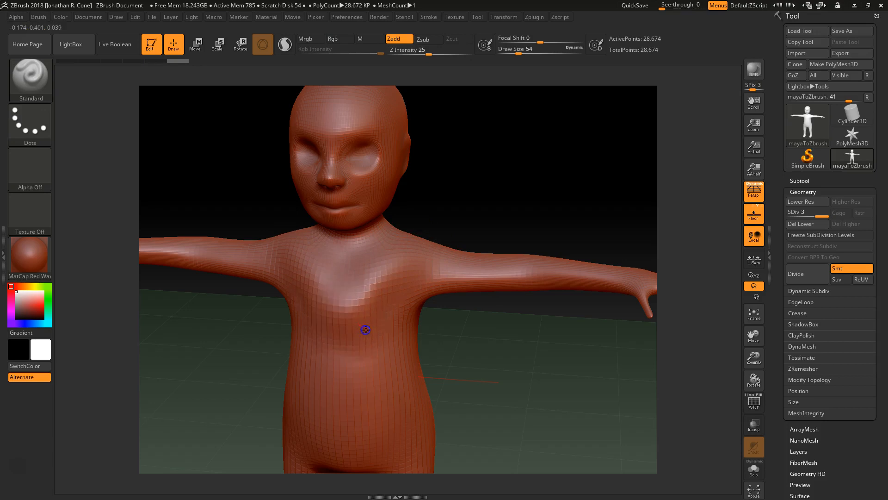
{"action": "left_click_drag", "start_coordinate": [416, 293], "coordinate": [296, 296], "text": "shift"}
{"action": "left_click", "coordinate": [435, 18]}
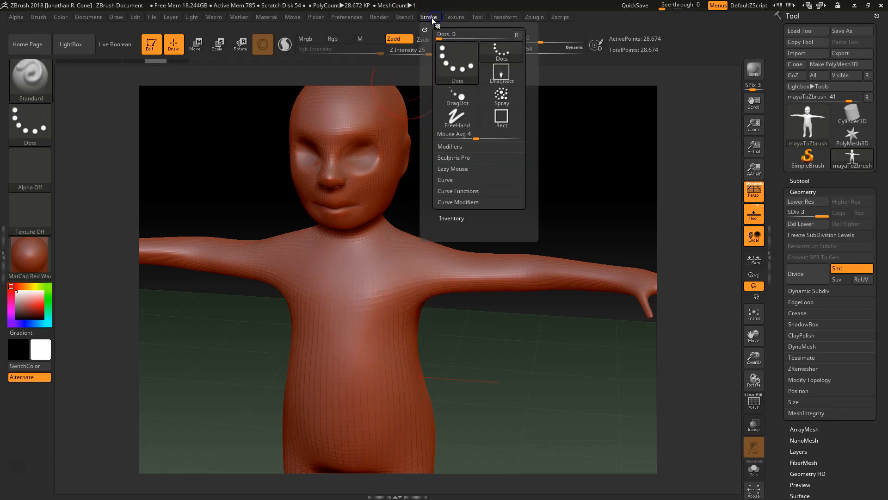
{"action": "left_click", "coordinate": [464, 169]}
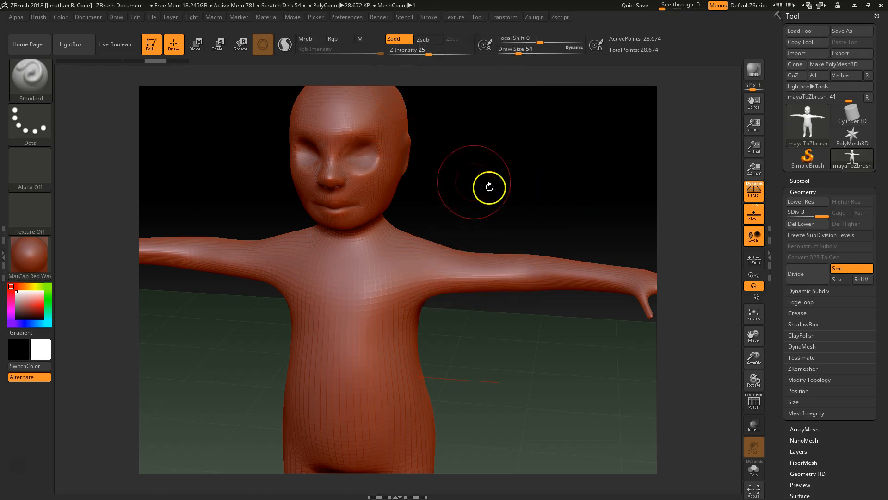
Undo the mirrored shoulder bulges and lower Z Intensity to 6.
{"action": "left_click_drag", "start_coordinate": [416, 252], "coordinate": [422, 238]}
{"action": "key", "text": "ctrl+z"}
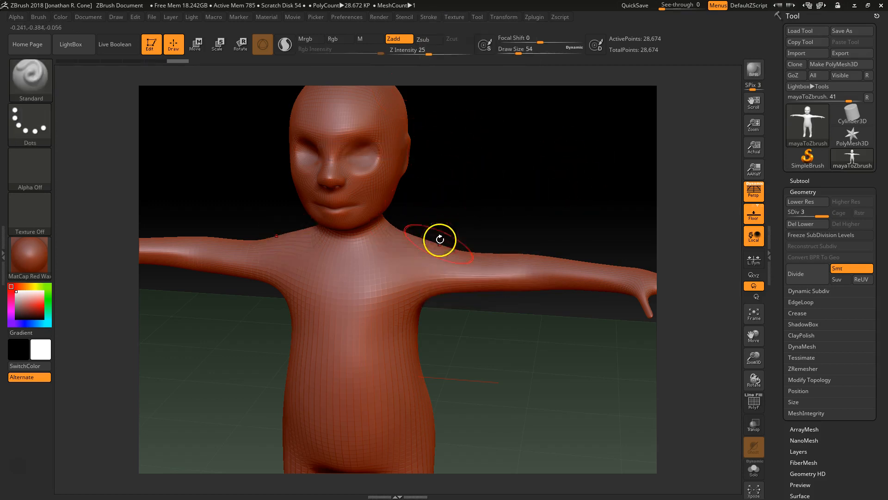
{"action": "key", "text": "space"}
{"action": "left_click_drag", "start_coordinate": [443, 274], "coordinate": [428, 275]}
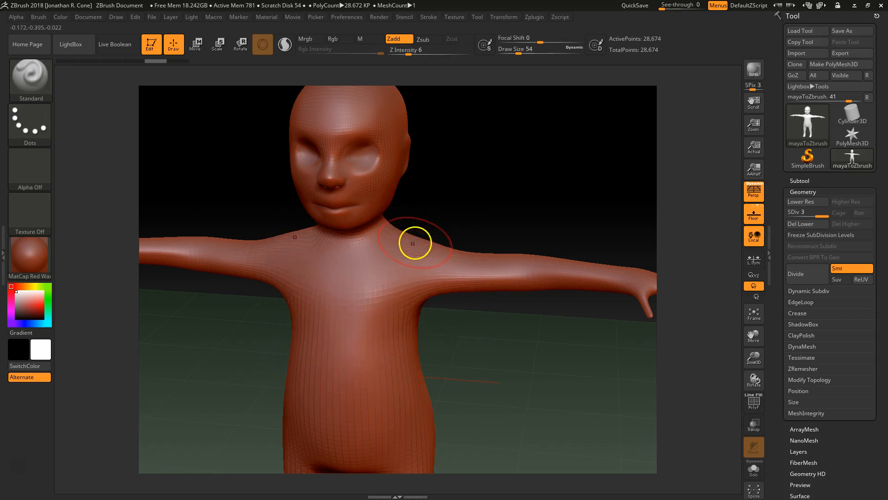
Gently smooth the shoulders and chest.
{"action": "left_click_drag", "start_coordinate": [405, 268], "coordinate": [407, 268], "text": "shift"}
{"action": "left_click_drag", "start_coordinate": [506, 349], "coordinate": [503, 330]}
{"action": "left_click_drag", "start_coordinate": [494, 370], "coordinate": [505, 334], "text": "alt"}
{"action": "left_click_drag", "start_coordinate": [393, 257], "coordinate": [398, 251], "text": "shift"}
Smooth the heel from the back, then reframe the torso and arms.
{"action": "left_click_drag", "start_coordinate": [484, 370], "coordinate": [485, 293], "text": "alt"}
{"action": "mouse_move", "coordinate": [474, 343]}
{"action": "left_mouse_down", "text": "alt"}
{"action": "mouse_move", "coordinate": [488, 297]}
{"action": "mouse_move", "coordinate": [472, 270]}
{"action": "left_mouse_up", "text": "alt"}
{"action": "left_click_drag", "start_coordinate": [514, 314], "coordinate": [462, 359]}
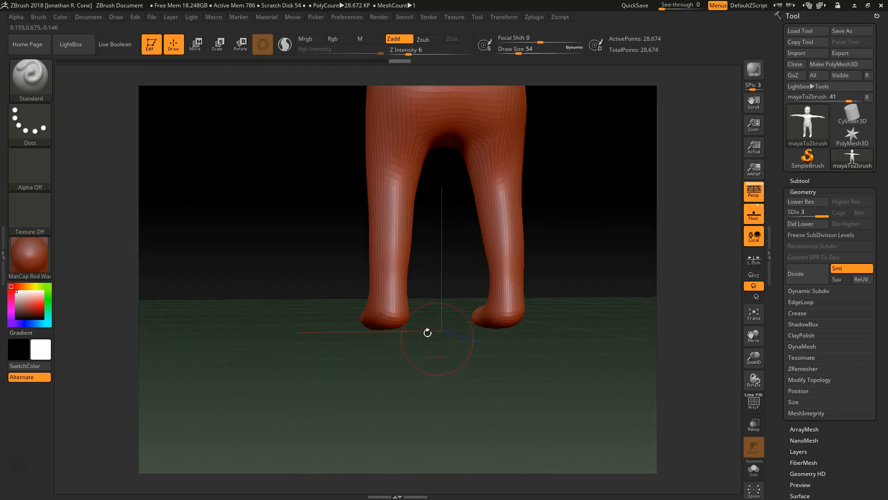
{"action": "left_click_drag", "start_coordinate": [396, 316], "coordinate": [392, 317]}
{"action": "mouse_move", "coordinate": [412, 351]}
{"action": "left_mouse_down"}
{"action": "mouse_move", "coordinate": [468, 369]}
{"action": "mouse_move", "coordinate": [455, 320]}
{"action": "left_mouse_up"}
{"action": "left_click_drag", "start_coordinate": [488, 282], "coordinate": [501, 398], "text": "alt"}
{"action": "left_click_drag", "start_coordinate": [503, 200], "coordinate": [519, 370], "text": "alt"}
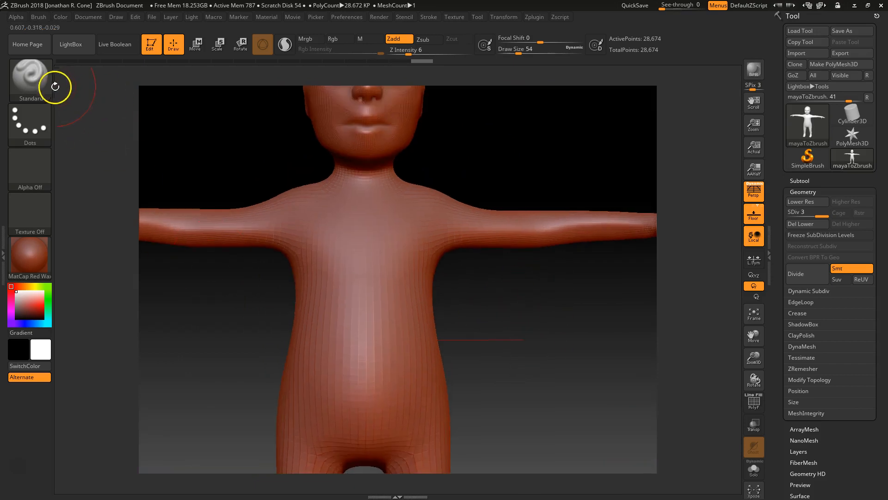
Make the Move brush active, replacing the briefly chosen Morph brush.
{"action": "key", "text": "b"}
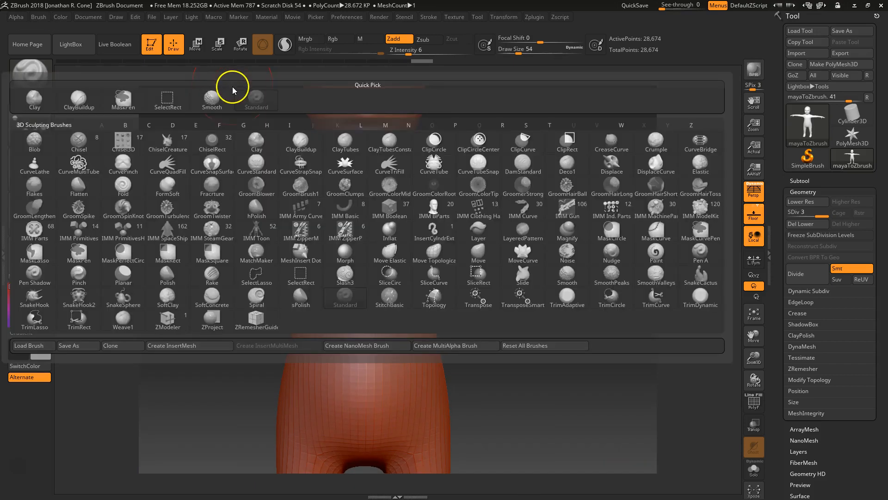
{"action": "key", "text": "m"}
{"action": "key", "text": "o"}
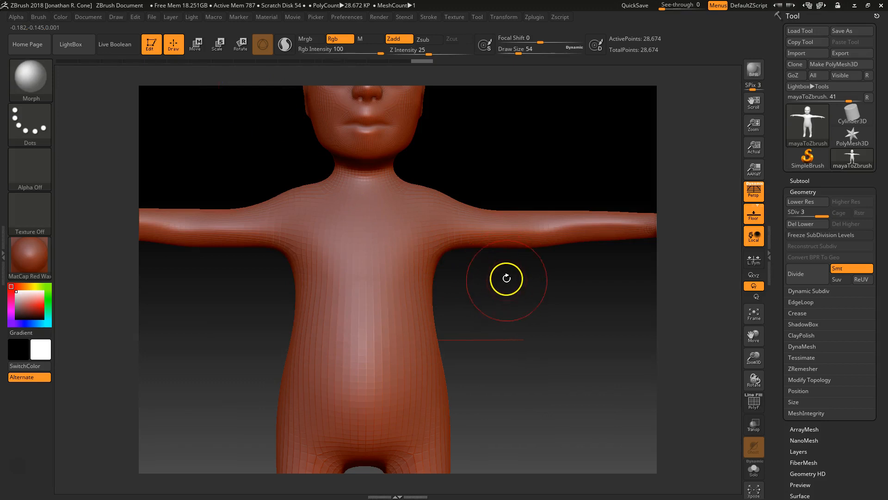
{"action": "key", "text": "b"}
{"action": "key", "text": "m"}
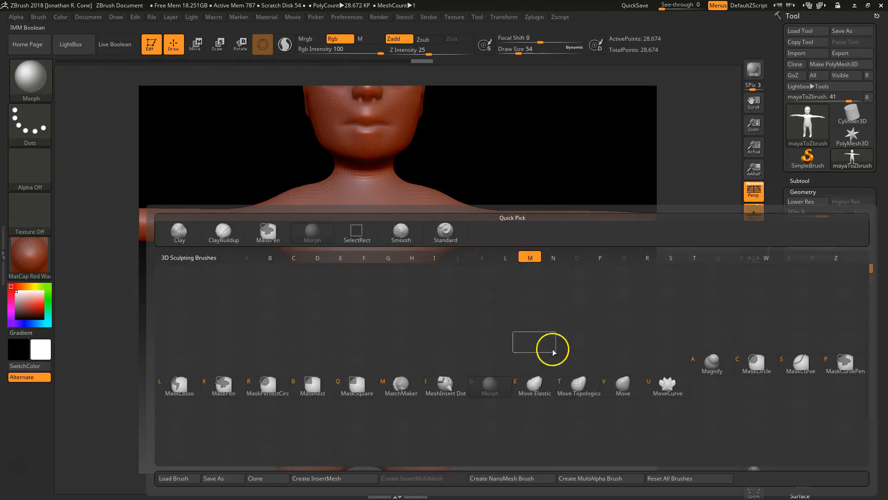
{"action": "left_click", "coordinate": [623, 384]}
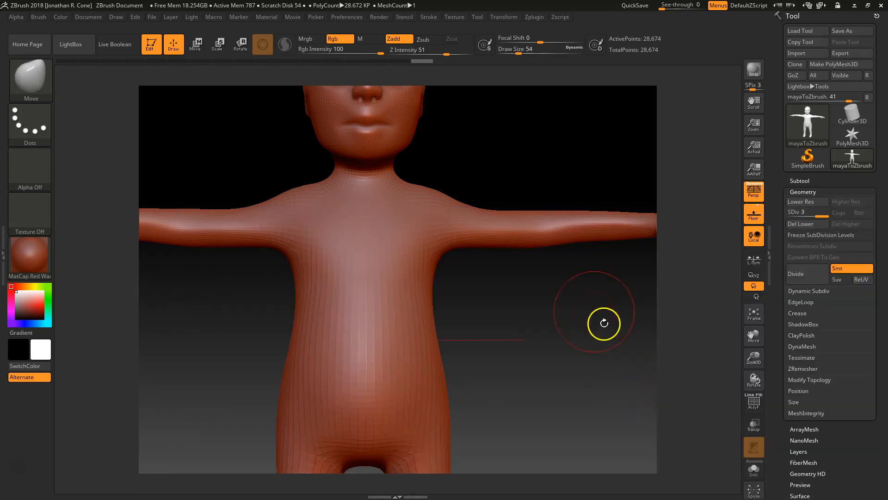
Pan, zoom and rotate until the head fills the view in three-quarter angle.
{"action": "left_click_drag", "start_coordinate": [565, 359], "coordinate": [526, 406], "text": "alt"}
{"action": "left_click_drag", "start_coordinate": [516, 237], "coordinate": [508, 127], "text": "alt"}
{"action": "left_click_drag", "start_coordinate": [522, 310], "coordinate": [515, 326]}
{"action": "left_click_drag", "start_coordinate": [504, 254], "coordinate": [514, 315], "text": "alt"}
{"action": "left_click_drag", "start_coordinate": [506, 191], "coordinate": [482, 125], "text": "alt"}
{"action": "left_click_drag", "start_coordinate": [482, 125], "coordinate": [556, 210], "text": "alt"}
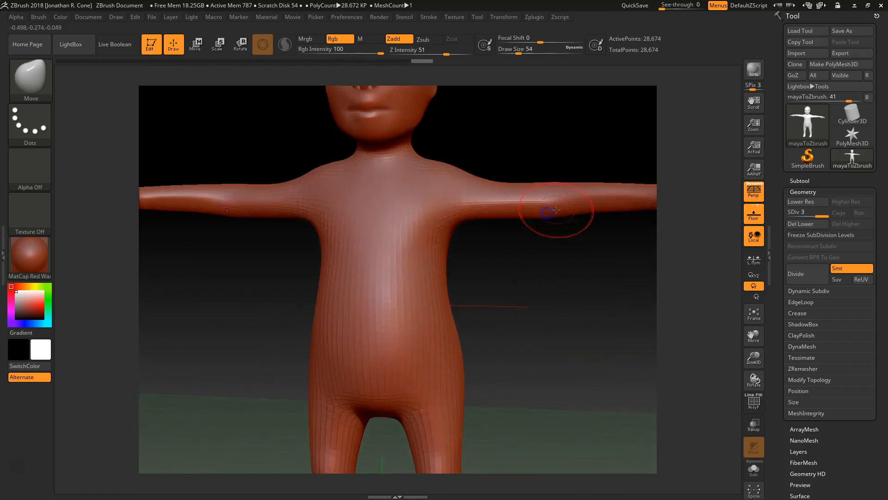
{"action": "left_click_drag", "start_coordinate": [491, 125], "coordinate": [504, 254], "text": "alt"}
{"action": "left_click_drag", "start_coordinate": [523, 191], "coordinate": [480, 244], "text": "alt"}
{"action": "left_click_drag", "start_coordinate": [510, 175], "coordinate": [529, 252], "text": "alt"}
{"action": "mouse_move", "coordinate": [530, 194]}
{"action": "left_mouse_down", "text": "alt"}
{"action": "mouse_move", "coordinate": [541, 271]}
{"action": "mouse_move", "coordinate": [557, 264]}
{"action": "mouse_move", "coordinate": [498, 267]}
{"action": "mouse_move", "coordinate": [512, 273]}
{"action": "mouse_move", "coordinate": [549, 142]}
{"action": "mouse_move", "coordinate": [559, 354]}
{"action": "left_mouse_up", "text": "alt"}
Paint an ear-shaped mask on the side of the head with draw size 11.
{"action": "key", "text": "space"}
{"action": "left_click_drag", "start_coordinate": [407, 272], "coordinate": [396, 273]}
{"action": "key", "text": "ctrl"}
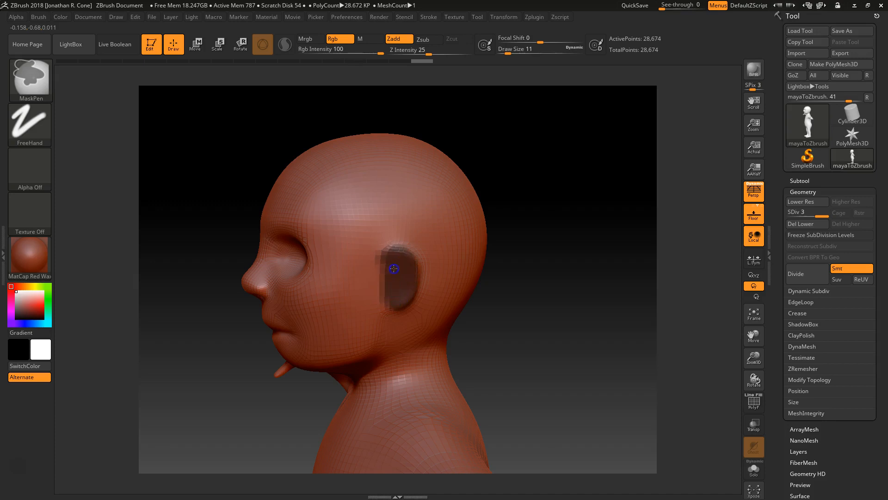
{"action": "left_click_drag", "start_coordinate": [516, 341], "coordinate": [501, 344]}
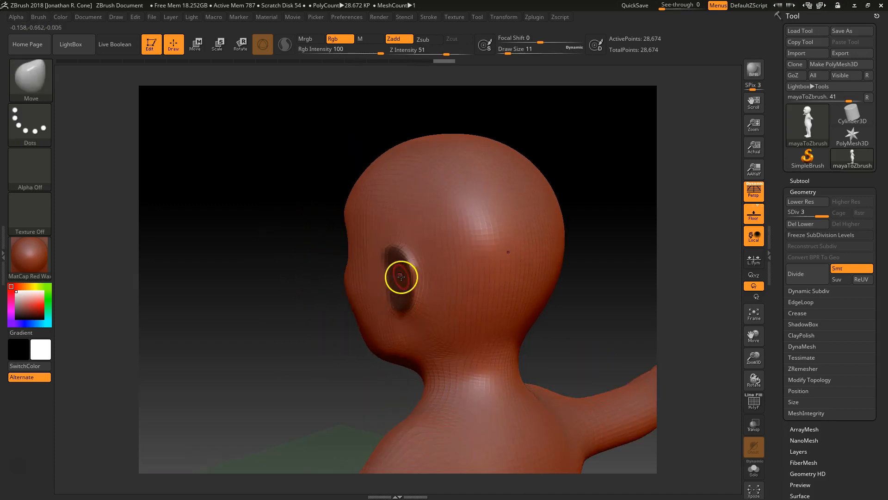
{"action": "key", "text": "ctrl"}
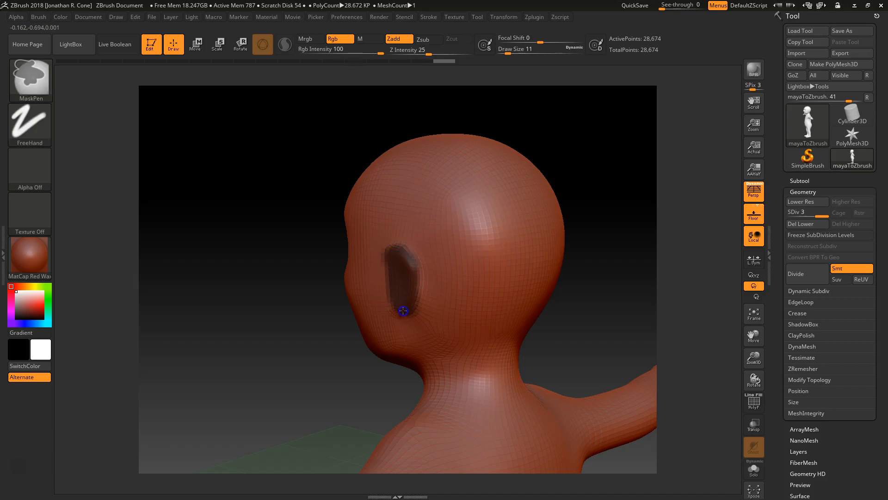
{"action": "left_click_drag", "start_coordinate": [394, 304], "coordinate": [398, 295], "text": "ctrl"}
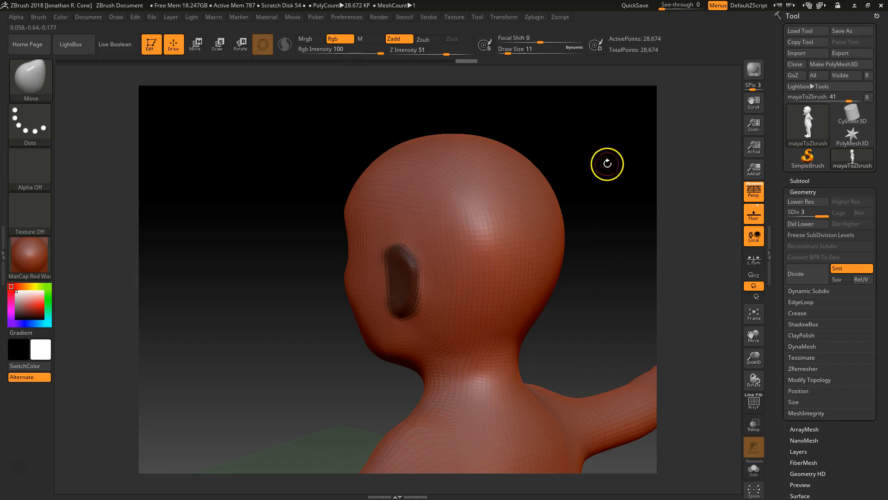
Enlarge the Move brush to draw size 101 and pull the masked ear outward.
{"action": "left_click_drag", "start_coordinate": [561, 132], "coordinate": [576, 130]}
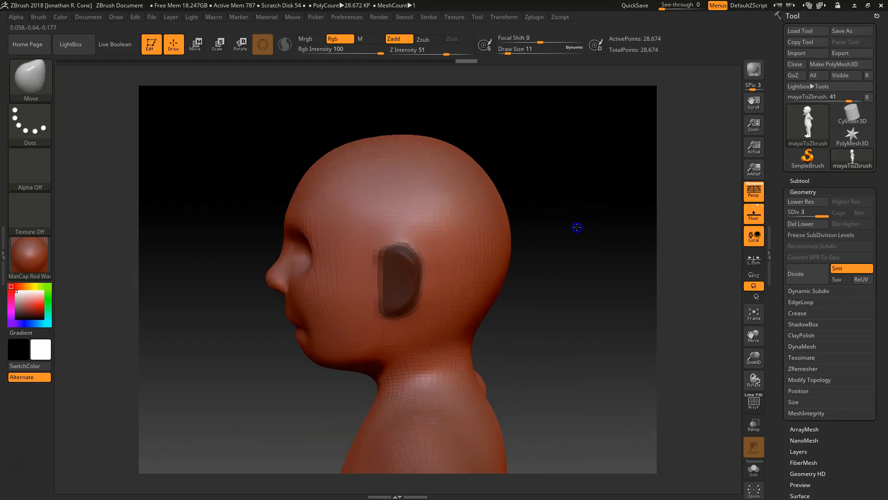
{"action": "left_click_drag", "start_coordinate": [577, 227], "coordinate": [593, 222]}
{"action": "key", "text": "space"}
{"action": "left_click_drag", "start_coordinate": [416, 284], "coordinate": [434, 286]}
{"action": "left_click_drag", "start_coordinate": [546, 291], "coordinate": [531, 295]}
{"action": "key", "text": "space"}
{"action": "mouse_move", "coordinate": [401, 279]}
{"action": "left_mouse_down"}
{"action": "mouse_move", "coordinate": [421, 280]}
{"action": "mouse_move", "coordinate": [382, 271]}
{"action": "left_mouse_up"}
{"action": "key", "text": "space"}
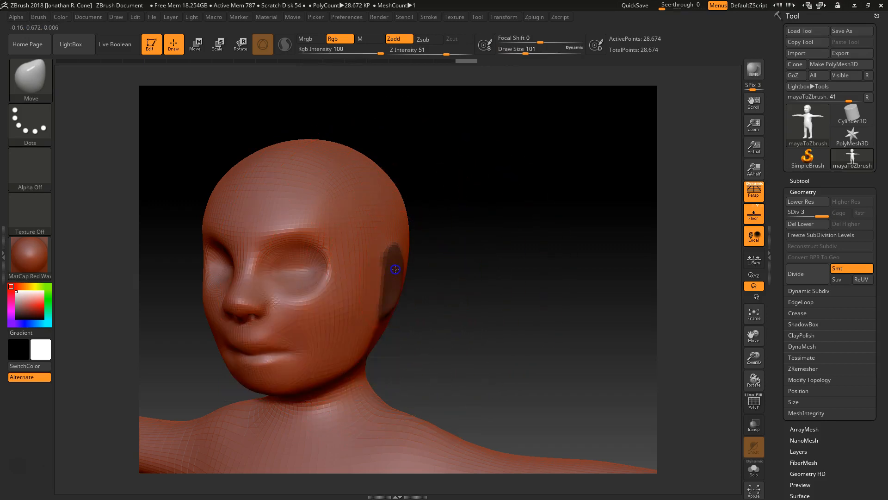
{"action": "mouse_move", "coordinate": [455, 289]}
{"action": "left_mouse_down"}
{"action": "mouse_move", "coordinate": [466, 301]}
{"action": "mouse_move", "coordinate": [357, 301]}
{"action": "mouse_move", "coordinate": [412, 299]}
{"action": "left_mouse_up"}
{"action": "mouse_move", "coordinate": [413, 330]}
{"action": "left_mouse_down"}
{"action": "mouse_move", "coordinate": [341, 327]}
{"action": "mouse_move", "coordinate": [407, 312]}
{"action": "mouse_move", "coordinate": [403, 319]}
{"action": "left_mouse_up"}
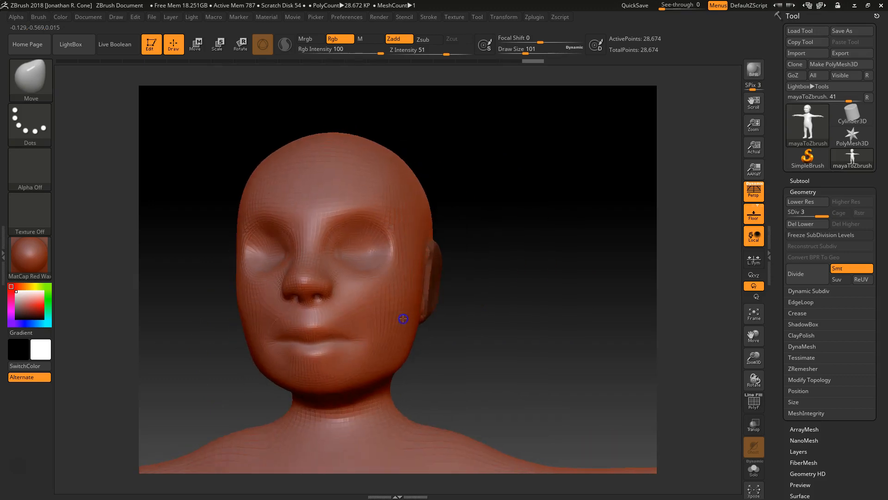
Shrink the brush to draw size 8 and smooth the ear's front edge.
{"action": "key", "text": "ctrl"}
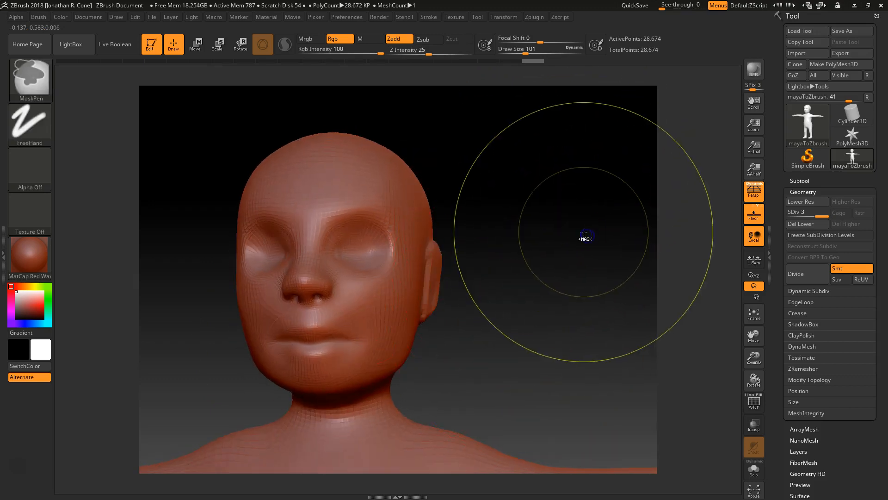
{"action": "left_click_drag", "start_coordinate": [533, 329], "coordinate": [377, 297]}
{"action": "key", "text": "space"}
{"action": "mouse_move", "coordinate": [370, 265]}
{"action": "left_mouse_down", "text": "shift"}
{"action": "mouse_move", "coordinate": [371, 294]}
{"action": "mouse_move", "coordinate": [365, 283]}
{"action": "left_mouse_up", "text": "shift"}
{"action": "mouse_move", "coordinate": [532, 299]}
{"action": "left_mouse_down"}
{"action": "mouse_move", "coordinate": [569, 307]}
{"action": "mouse_move", "coordinate": [555, 311]}
{"action": "left_mouse_up"}
{"action": "key", "text": "shift"}
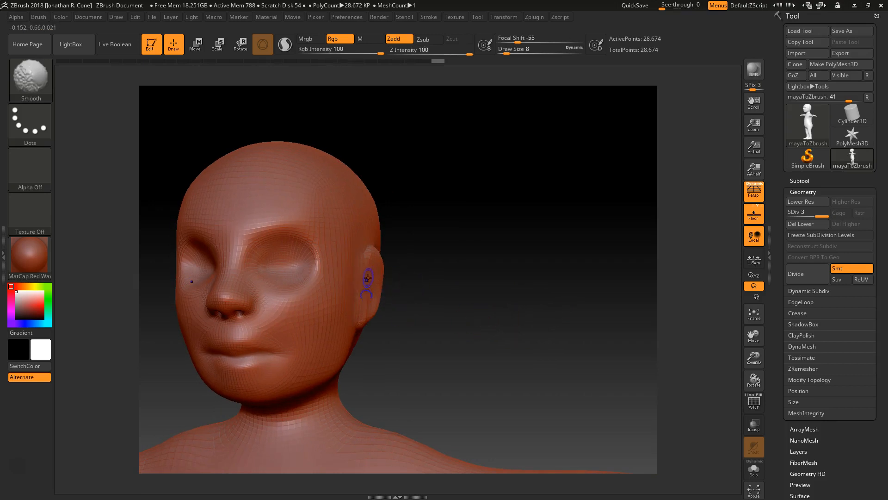
Reframe the upper body in a three-quarter view, zoomed on head and shoulders.
{"action": "left_click_drag", "start_coordinate": [460, 351], "coordinate": [542, 317]}
{"action": "left_click_drag", "start_coordinate": [477, 352], "coordinate": [387, 319]}
{"action": "left_click_drag", "start_coordinate": [527, 401], "coordinate": [548, 344], "text": "alt"}
{"action": "left_click_drag", "start_coordinate": [492, 323], "coordinate": [454, 284]}
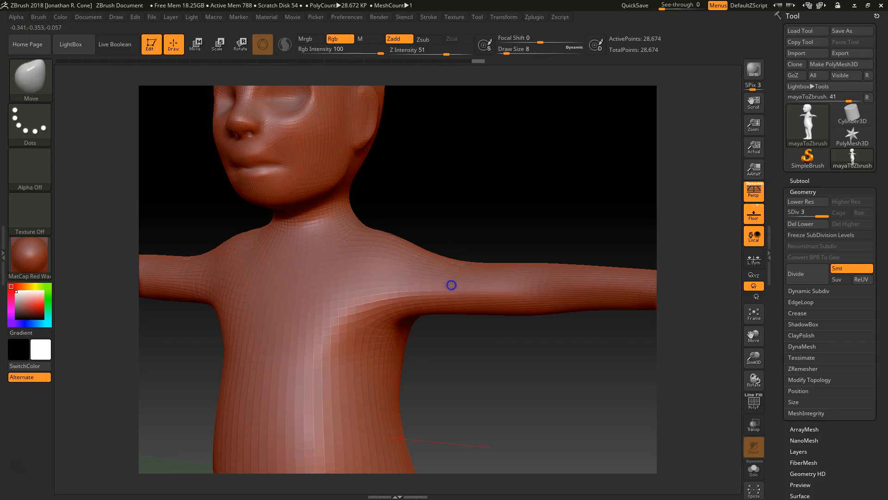
Switch to the Standard brush and raise Z Intensity to 10.
{"action": "key", "text": "b"}
{"action": "key", "text": "s"}
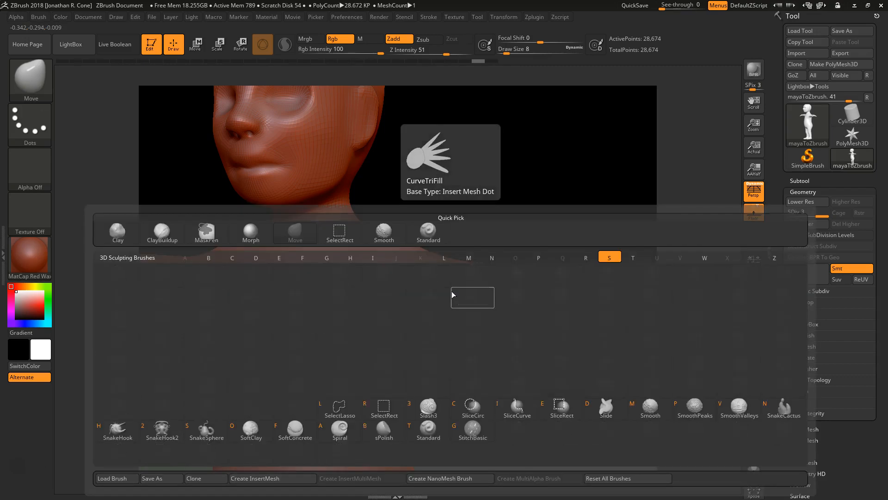
{"action": "key", "text": "t"}
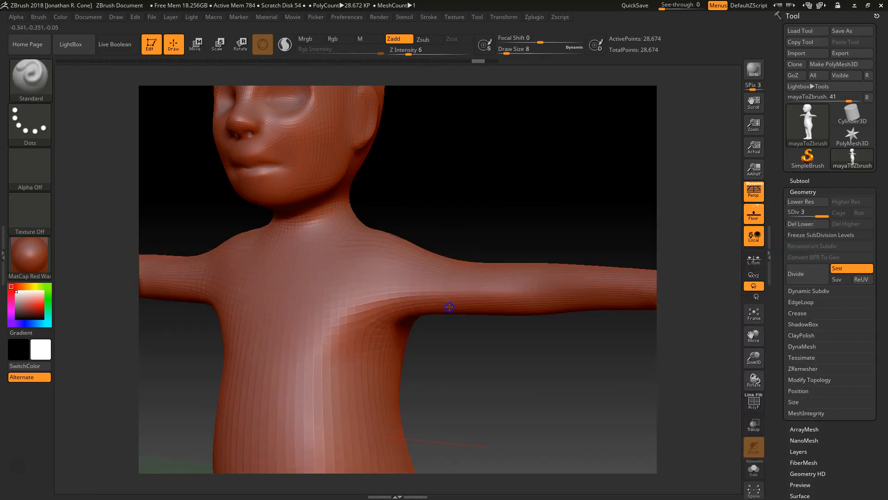
{"action": "key", "text": "space"}
{"action": "left_click_drag", "start_coordinate": [460, 317], "coordinate": [469, 318]}
Enlarge the brush to draw size 37 and smooth the shoulder/upper-arm seam from several angles.
{"action": "left_click_drag", "start_coordinate": [464, 350], "coordinate": [415, 282]}
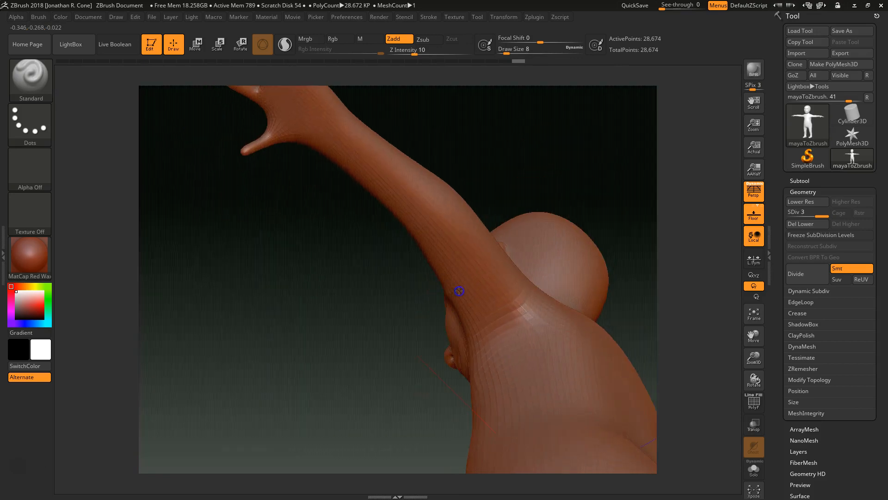
{"action": "left_click_drag", "start_coordinate": [512, 204], "coordinate": [428, 285]}
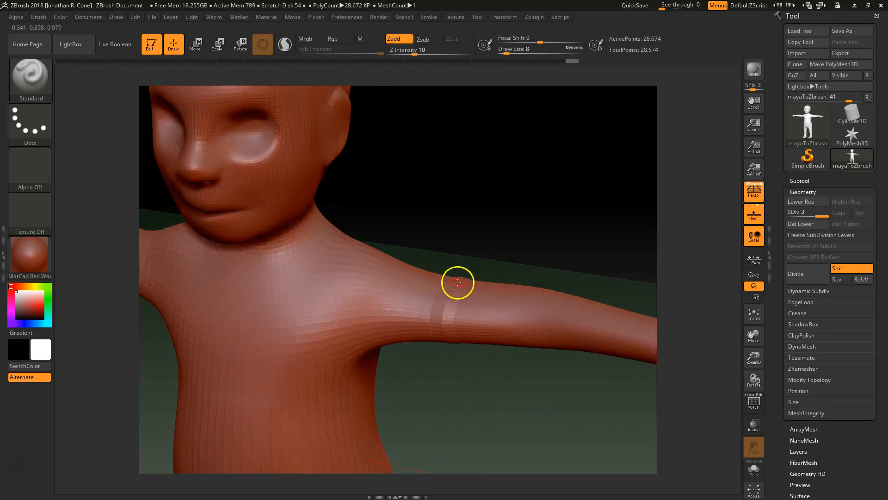
{"action": "mouse_move", "coordinate": [449, 371]}
{"action": "left_mouse_down"}
{"action": "mouse_move", "coordinate": [456, 340]}
{"action": "mouse_move", "coordinate": [409, 311]}
{"action": "mouse_move", "coordinate": [418, 307]}
{"action": "left_mouse_up"}
{"action": "key", "text": "space"}
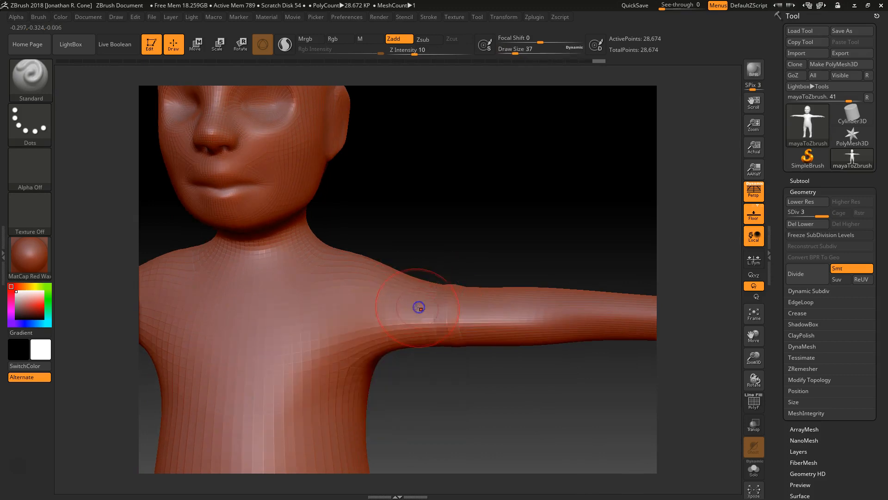
{"action": "mouse_move", "coordinate": [462, 418]}
{"action": "left_mouse_down"}
{"action": "mouse_move", "coordinate": [448, 381]}
{"action": "mouse_move", "coordinate": [405, 342]}
{"action": "mouse_move", "coordinate": [433, 329]}
{"action": "left_mouse_up"}
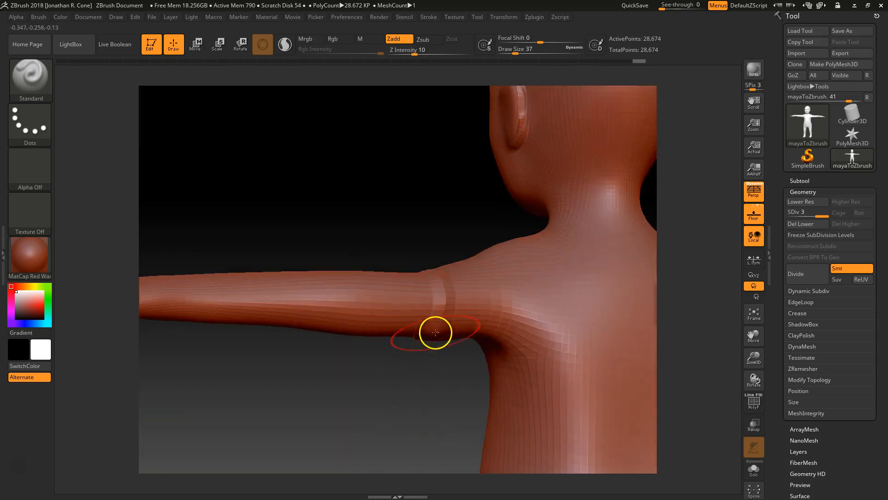
{"action": "mouse_move", "coordinate": [436, 333]}
{"action": "left_mouse_down", "text": "shift"}
{"action": "mouse_move", "coordinate": [453, 293]}
{"action": "mouse_move", "coordinate": [467, 300]}
{"action": "left_mouse_up", "text": "shift"}
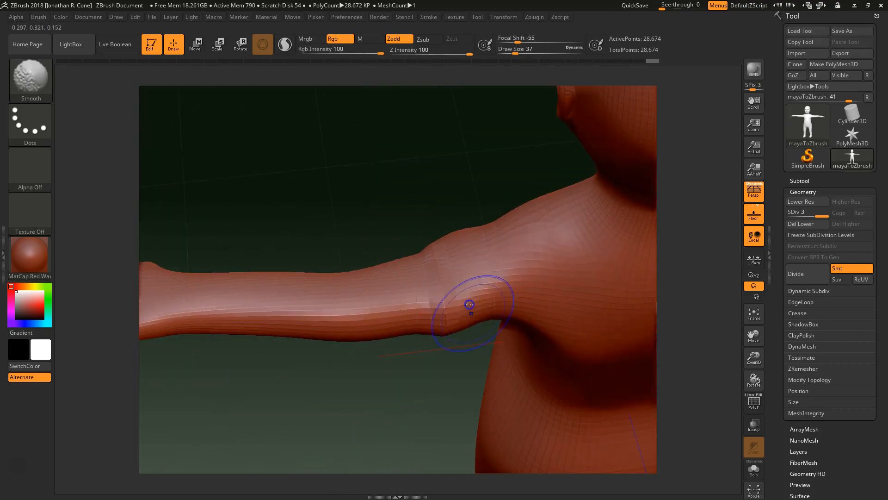
{"action": "left_click_drag", "start_coordinate": [462, 357], "coordinate": [458, 338], "text": "shift"}
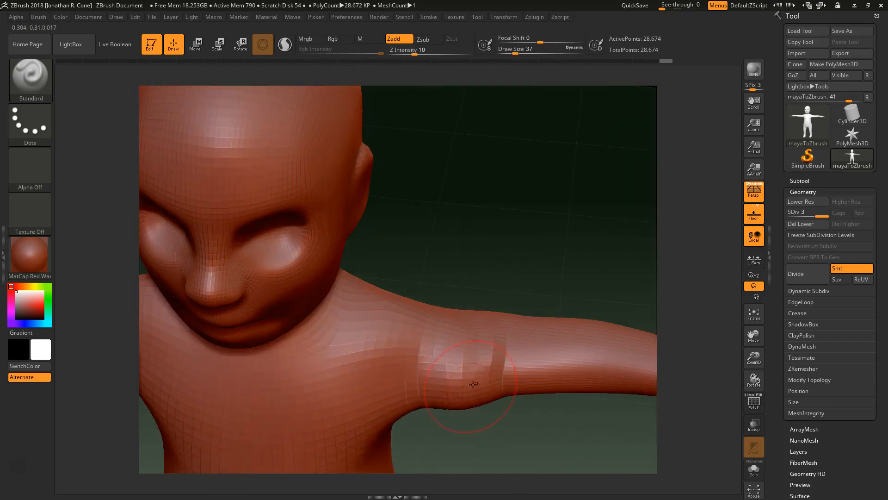
{"action": "left_click_drag", "start_coordinate": [451, 402], "coordinate": [451, 356], "text": "shift"}
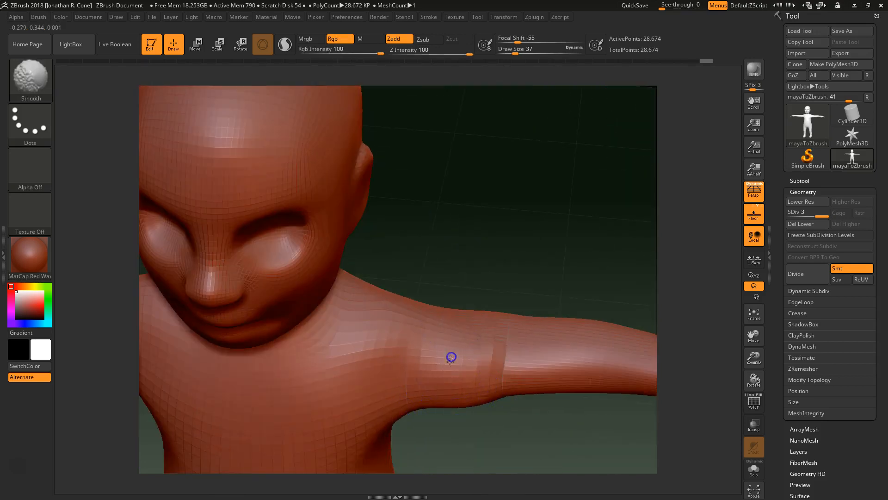
{"action": "mouse_move", "coordinate": [546, 447]}
{"action": "left_mouse_down", "text": "alt"}
{"action": "mouse_move", "coordinate": [432, 366]}
{"action": "mouse_move", "coordinate": [467, 371]}
{"action": "mouse_move", "coordinate": [397, 360]}
{"action": "mouse_move", "coordinate": [472, 349]}
{"action": "mouse_move", "coordinate": [465, 367]}
{"action": "mouse_move", "coordinate": [469, 336]}
{"action": "left_mouse_up", "text": "alt"}
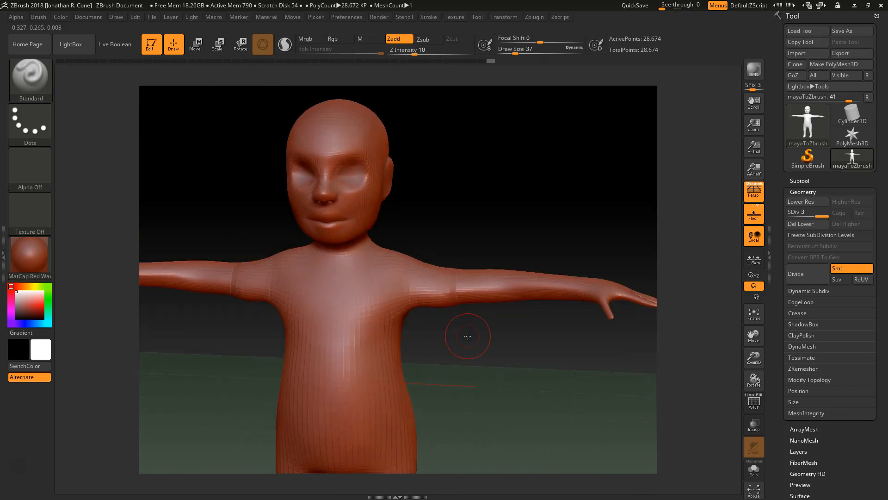
{"action": "left_click_drag", "start_coordinate": [422, 204], "coordinate": [423, 120]}
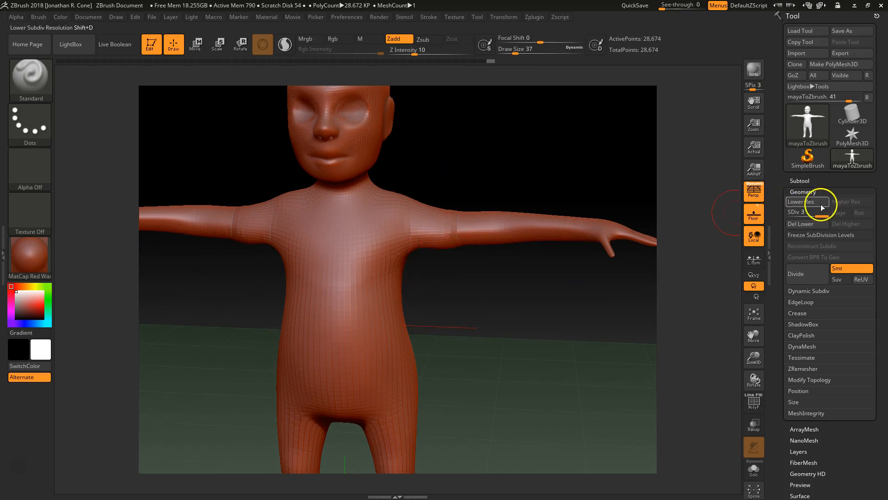
Divide the mesh three times, SDiv 3 to 6 (1.835 million points), and frame the head.
{"action": "left_click", "coordinate": [808, 272]}
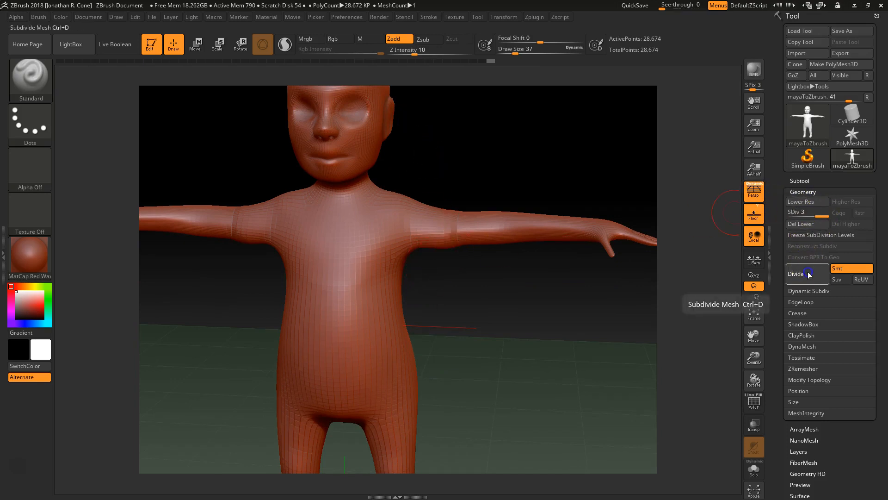
{"action": "left_click", "coordinate": [809, 275]}
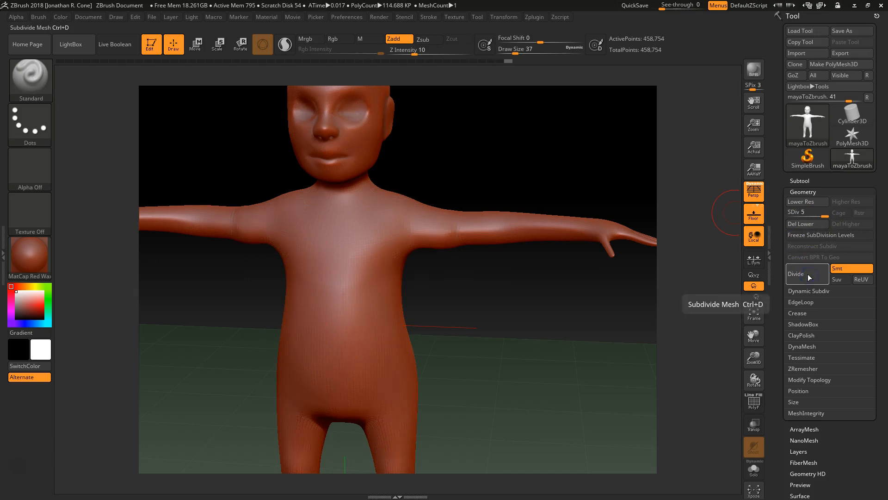
{"action": "left_click", "coordinate": [808, 274]}
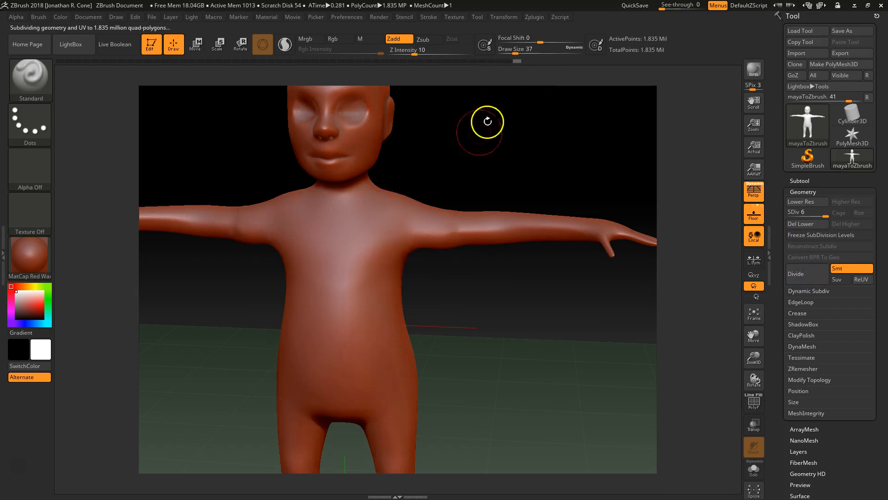
{"action": "left_click_drag", "start_coordinate": [441, 334], "coordinate": [469, 321]}
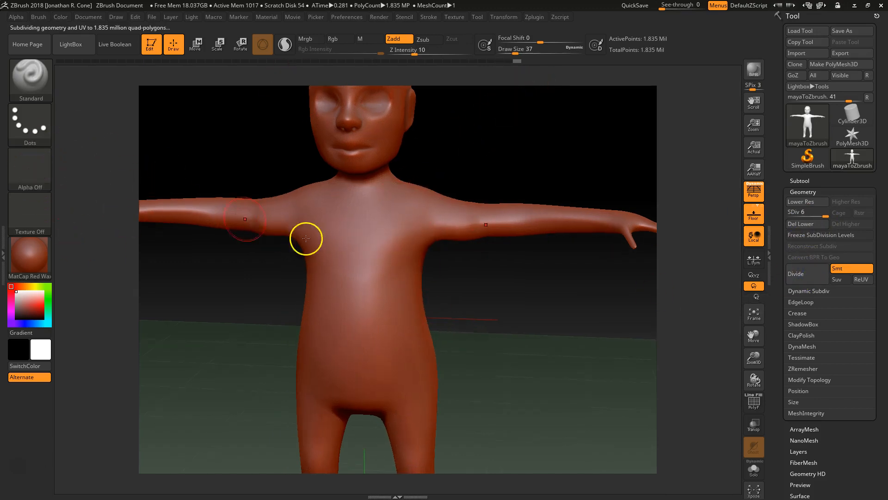
{"action": "mouse_move", "coordinate": [541, 327]}
{"action": "left_mouse_down"}
{"action": "mouse_move", "coordinate": [536, 306]}
{"action": "mouse_move", "coordinate": [472, 359]}
{"action": "mouse_move", "coordinate": [495, 379]}
{"action": "mouse_move", "coordinate": [460, 248]}
{"action": "mouse_move", "coordinate": [525, 267]}
{"action": "mouse_move", "coordinate": [476, 226]}
{"action": "left_mouse_up"}
{"action": "mouse_move", "coordinate": [425, 181]}
{"action": "left_mouse_down", "text": "alt"}
{"action": "mouse_move", "coordinate": [496, 287]}
{"action": "mouse_move", "coordinate": [532, 366]}
{"action": "left_mouse_up", "text": "alt"}
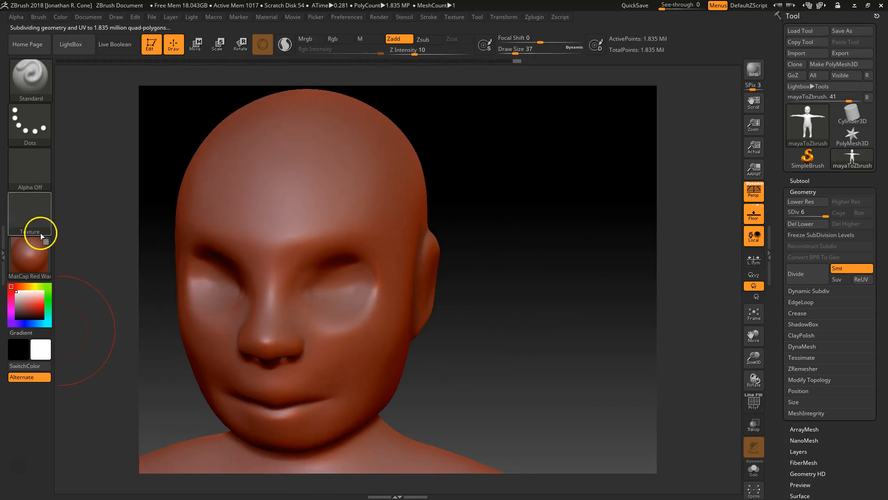
Set the stroke alpha to Alpha 58 and the brush draw size to 7.
{"action": "left_click", "coordinate": [28, 175]}
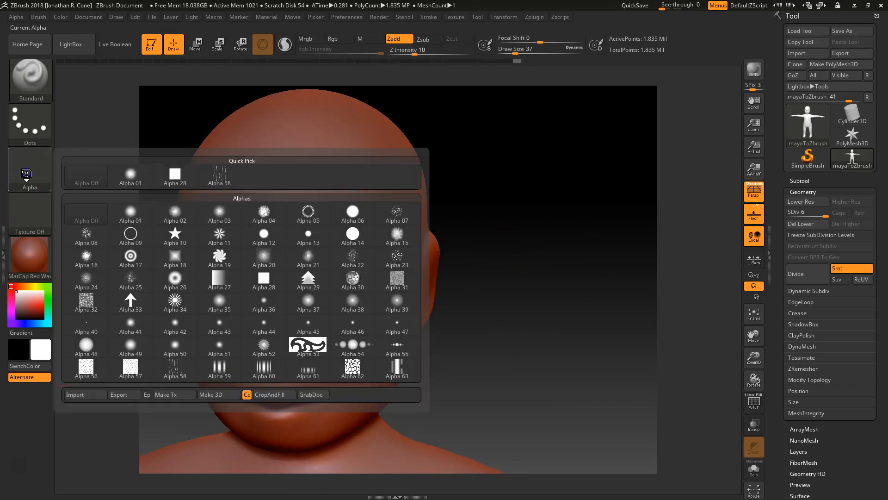
{"action": "left_click", "coordinate": [38, 181]}
{"action": "left_click", "coordinate": [174, 367]}
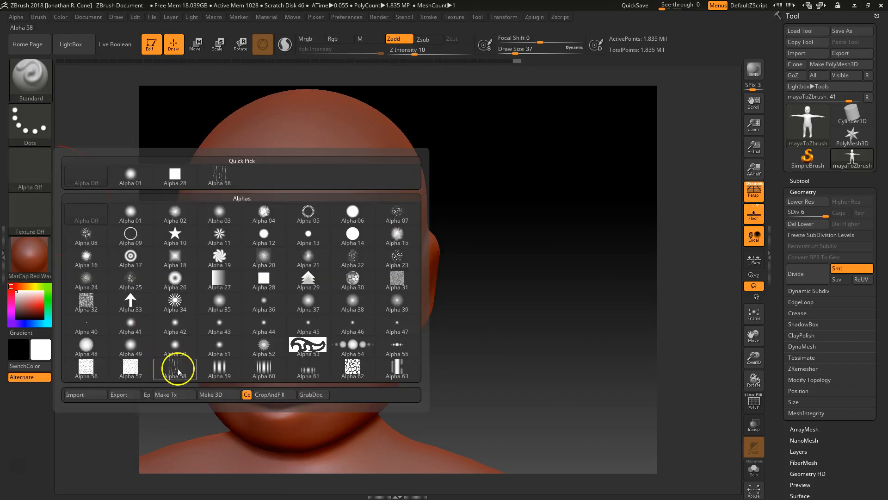
{"action": "right_click", "coordinate": [337, 307]}
{"action": "left_click", "coordinate": [339, 310]}
{"action": "type", "text": "7"}
{"action": "key", "text": "Return"}
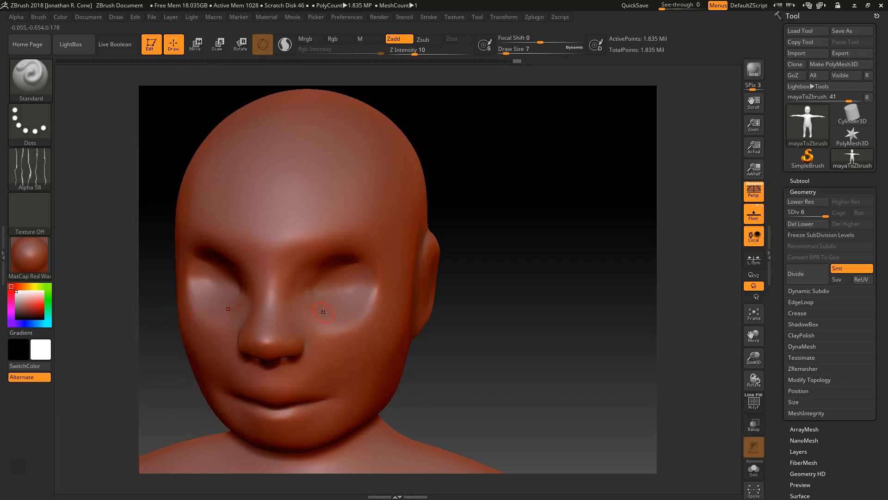
Sculpt mirrored scratch wrinkles under both eyes and across the cheeks.
{"action": "mouse_move", "coordinate": [327, 333]}
{"action": "left_mouse_down"}
{"action": "mouse_move", "coordinate": [314, 329]}
{"action": "mouse_move", "coordinate": [305, 309]}
{"action": "left_mouse_up"}
{"action": "left_click_drag", "start_coordinate": [312, 333], "coordinate": [362, 327]}
{"action": "left_click_drag", "start_coordinate": [510, 350], "coordinate": [515, 337]}
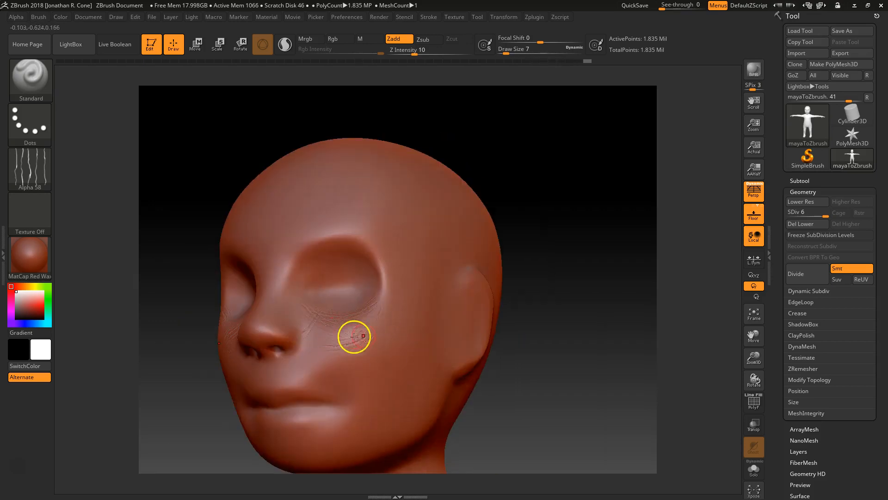
{"action": "left_click_drag", "start_coordinate": [551, 359], "coordinate": [473, 321]}
{"action": "key", "text": "ctrl"}
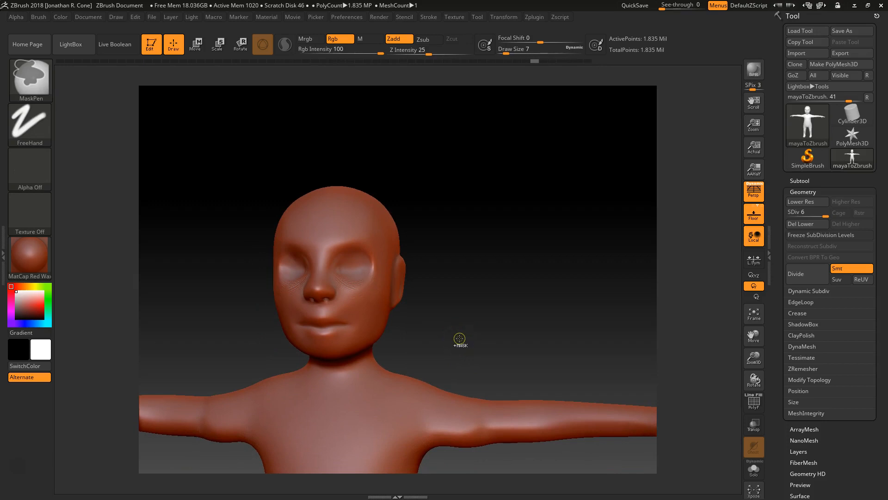
{"action": "left_click_drag", "start_coordinate": [825, 216], "coordinate": [821, 217]}
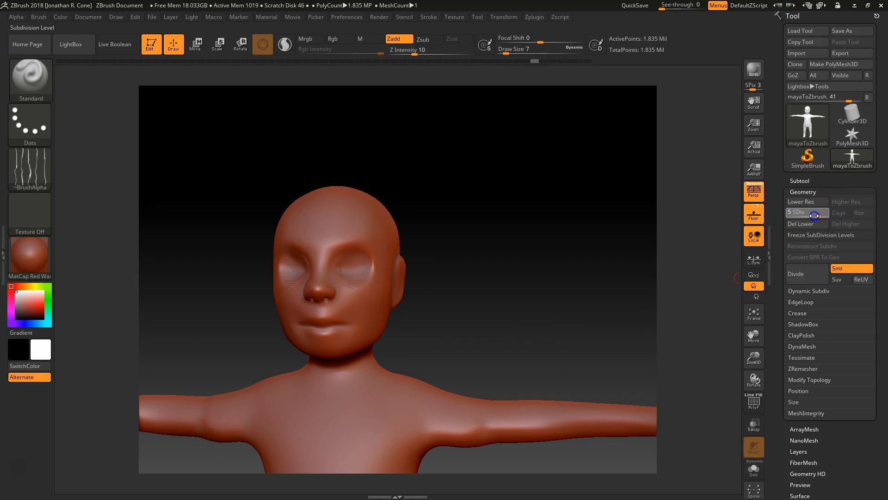
{"action": "left_click_drag", "start_coordinate": [805, 216], "coordinate": [805, 216]}
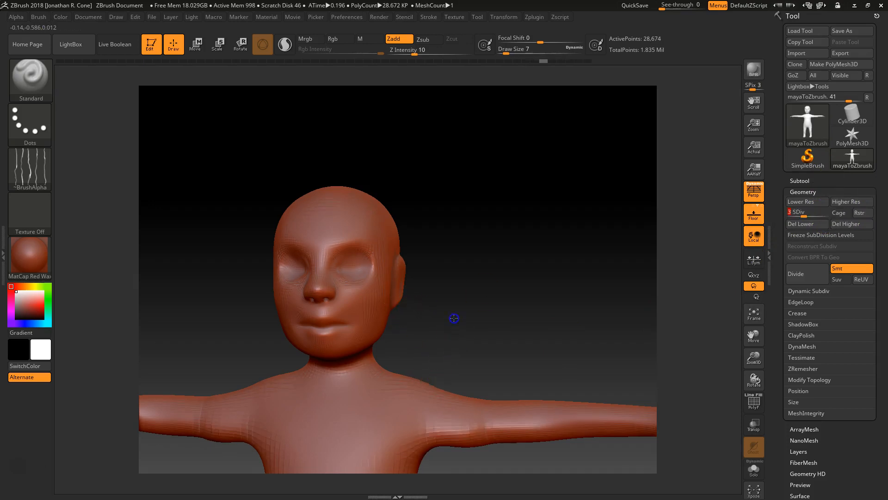
{"action": "left_click_drag", "start_coordinate": [454, 318], "coordinate": [452, 234], "text": "alt"}
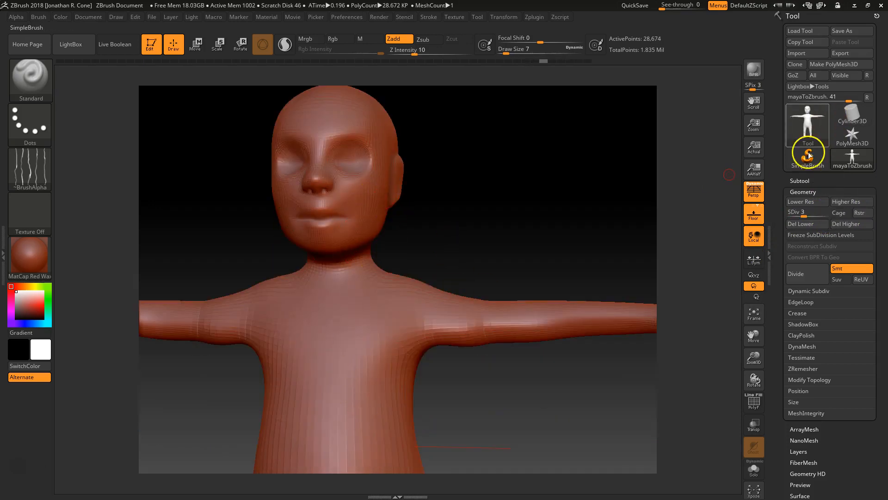
{"action": "left_click_drag", "start_coordinate": [801, 215], "coordinate": [812, 215]}
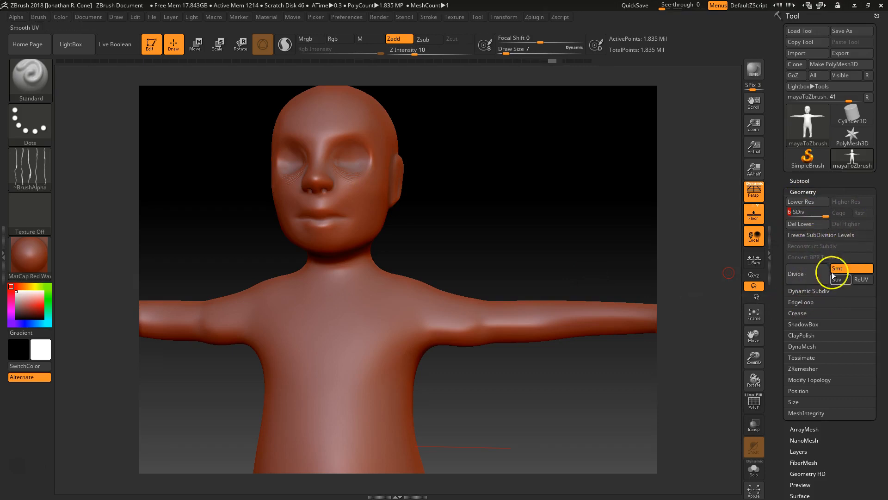
{"action": "left_click_drag", "start_coordinate": [475, 243], "coordinate": [509, 210], "text": "alt"}
{"action": "left_click_drag", "start_coordinate": [532, 347], "coordinate": [494, 263], "text": "alt"}
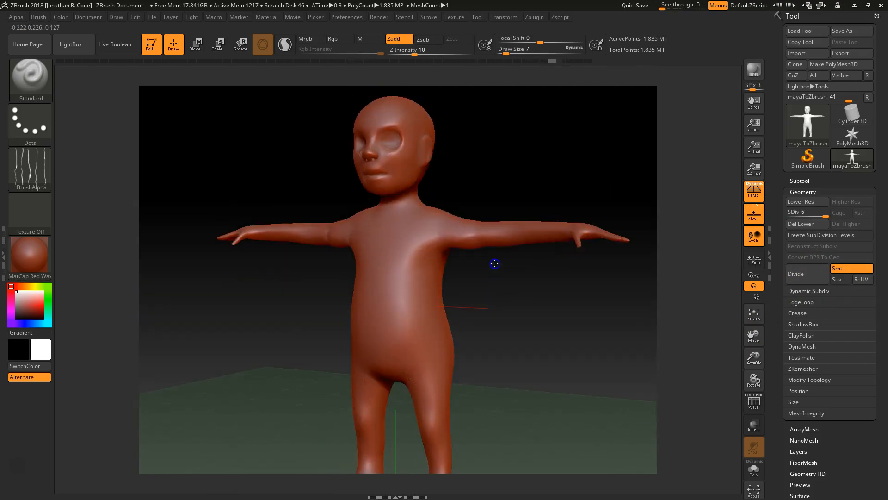
{"action": "left_click_drag", "start_coordinate": [496, 313], "coordinate": [483, 296]}
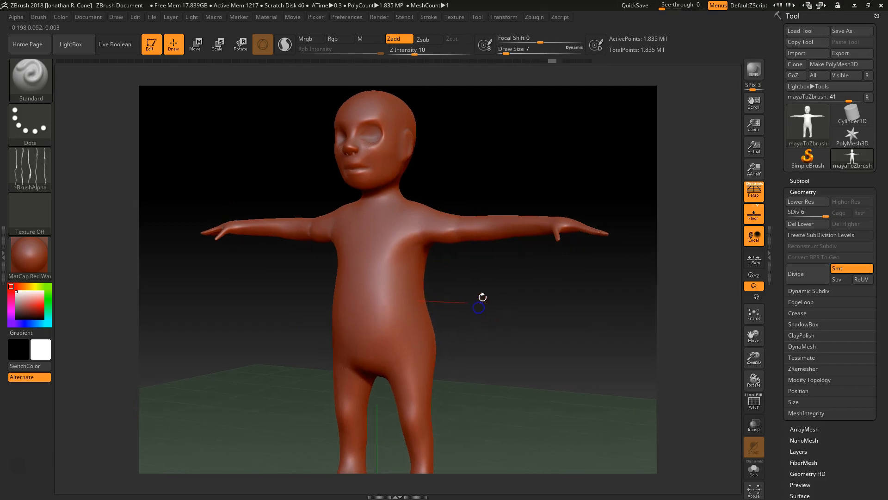